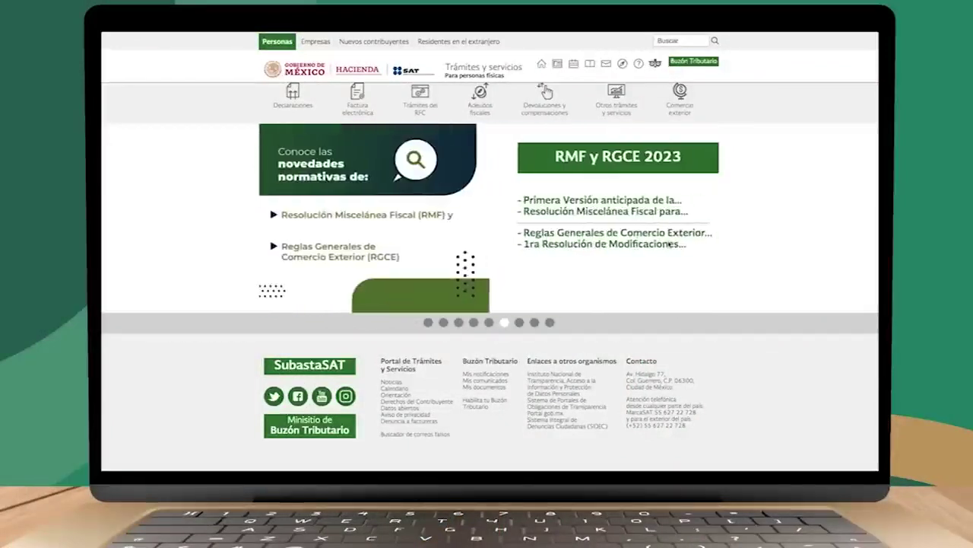
Open the annual declaration service for individuals from the declarations section and choose e.firma as the access method.
mouse_move(292, 95)
click(294, 97)
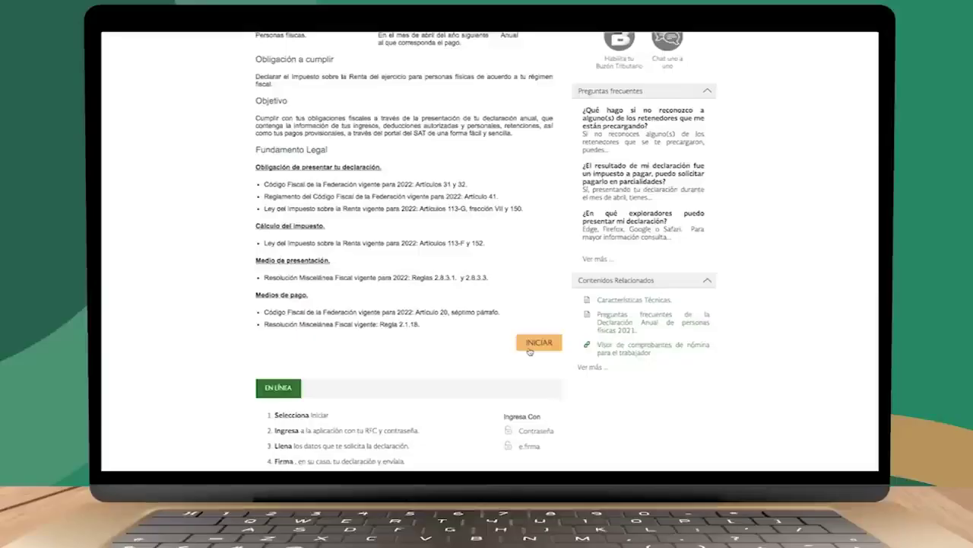
click(537, 344)
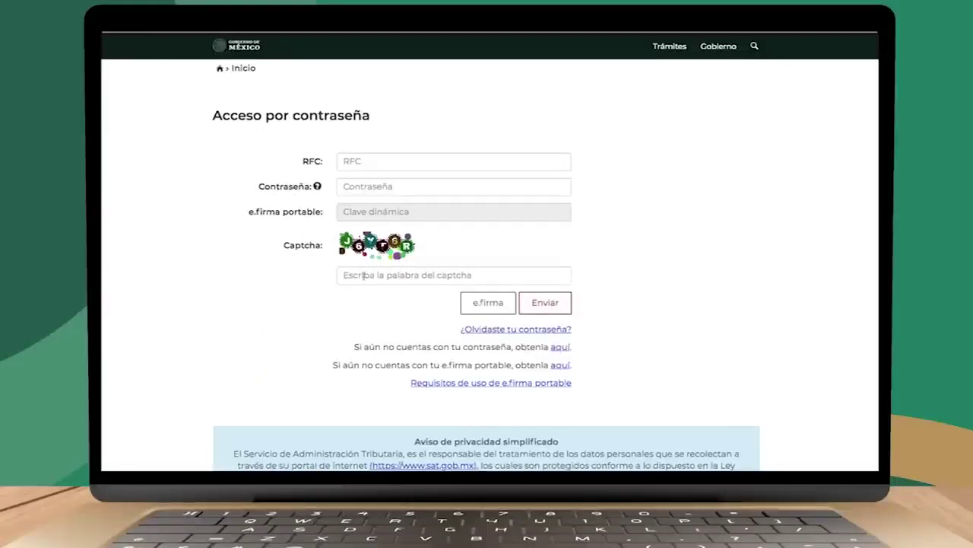
click(476, 307)
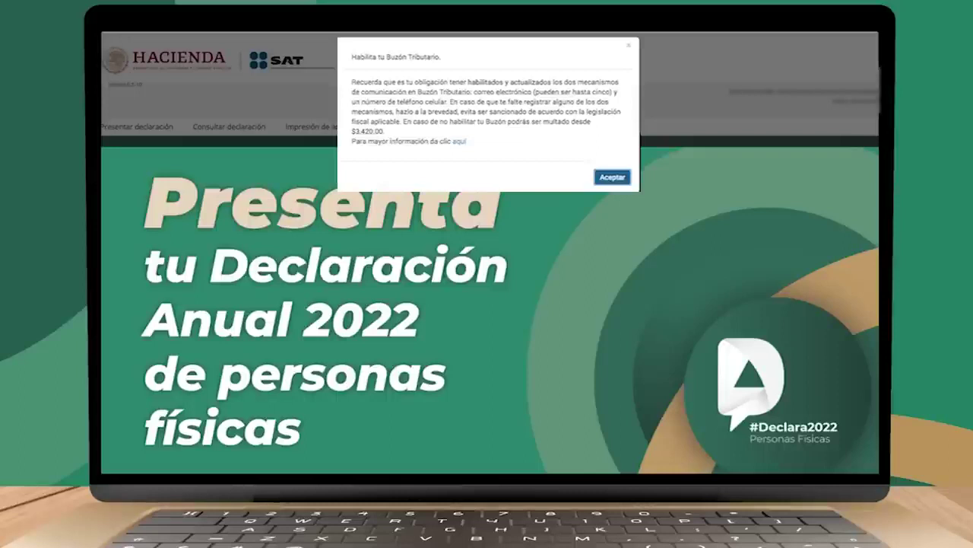
Dismiss the Buzón Tributario notice and start a declaration for ejercicio 2022, type Normal, period Del Ejercicio.
click(612, 177)
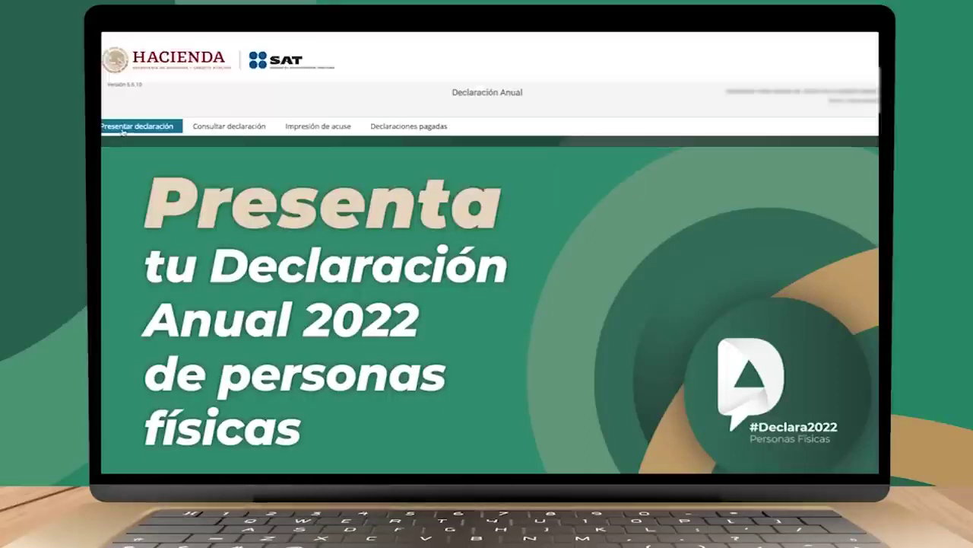
click(122, 129)
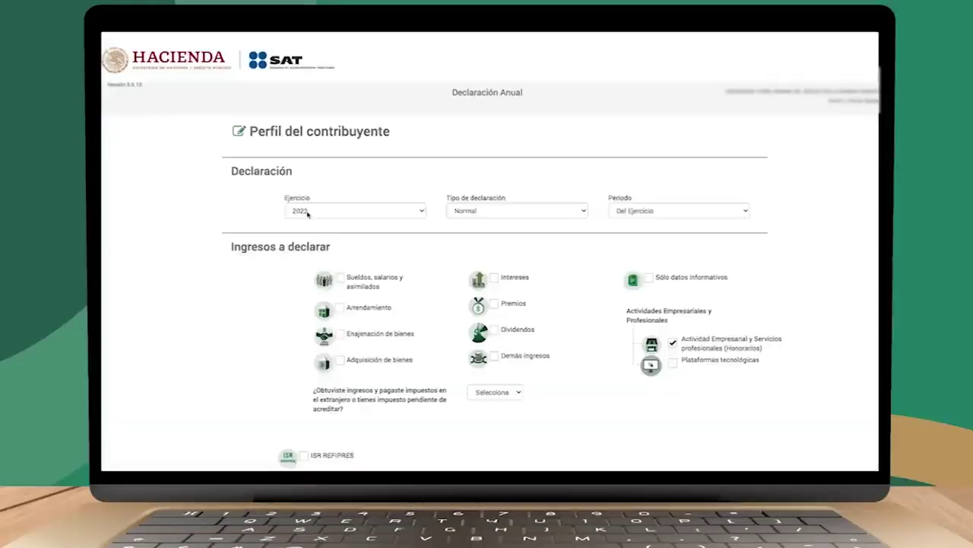
click(308, 213)
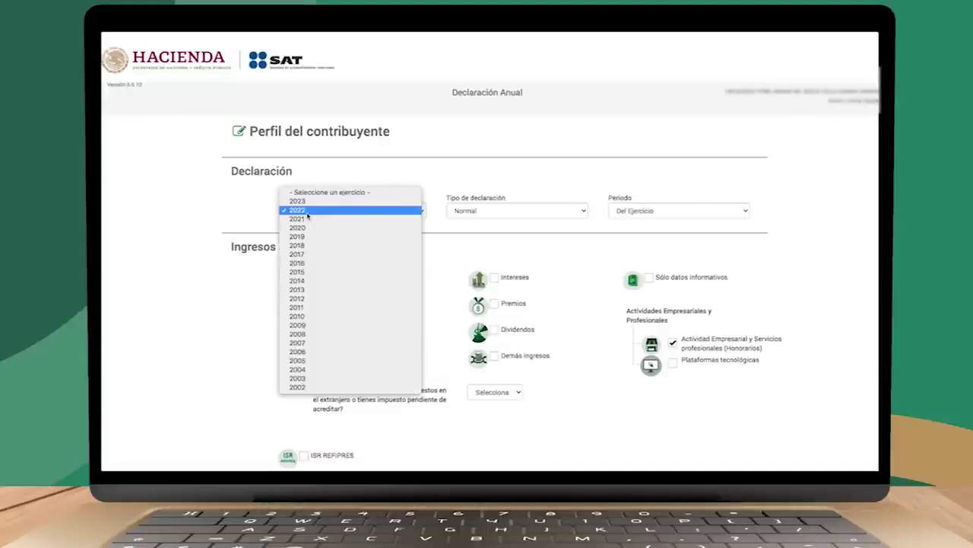
click(306, 213)
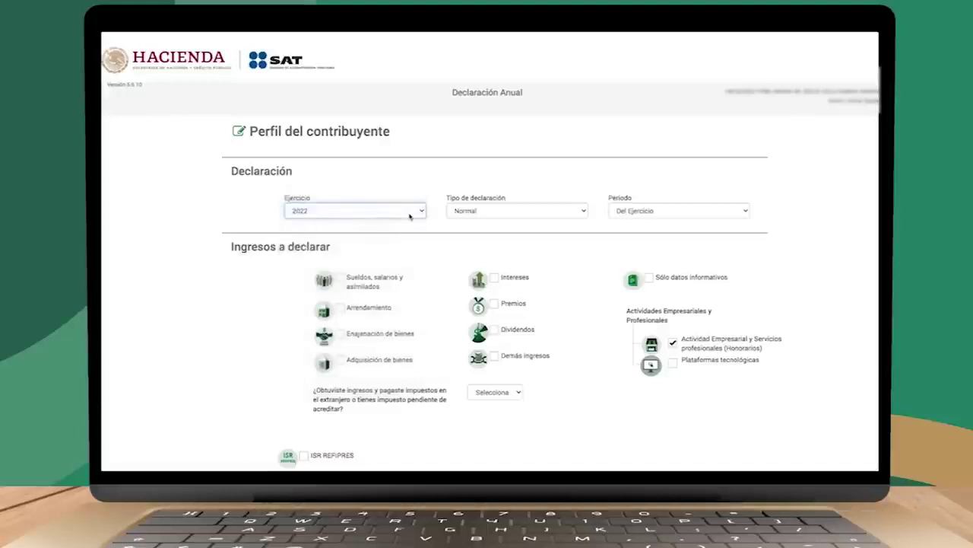
click(490, 213)
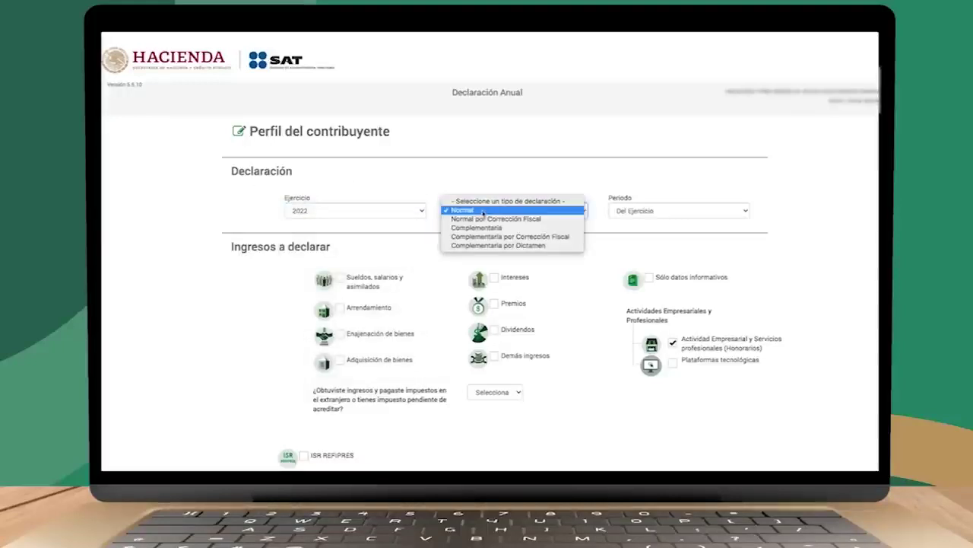
click(484, 210)
click(627, 213)
click(627, 207)
scroll(307, 456, down, 2)
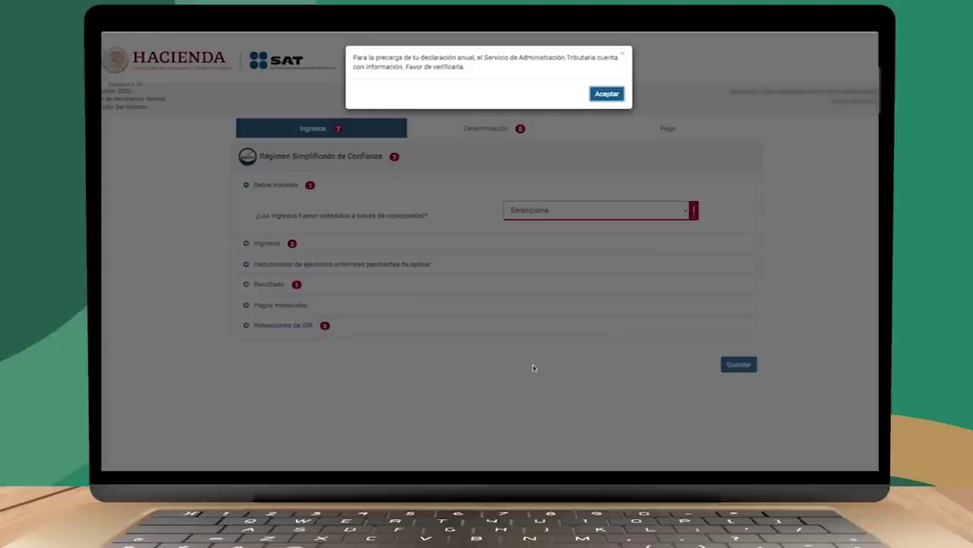
Accept the preloaded information notice and answer No to whether the income was obtained through co-ownership.
click(602, 97)
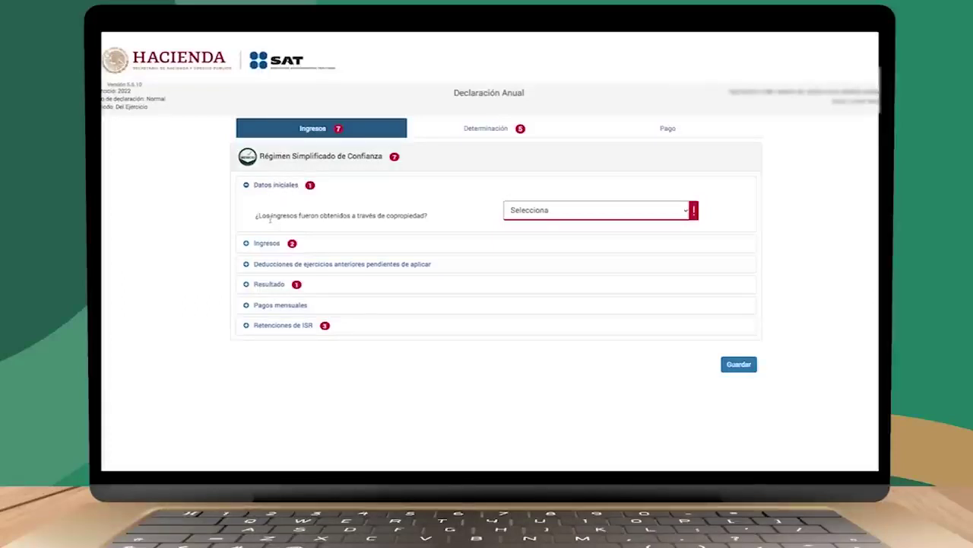
click(533, 211)
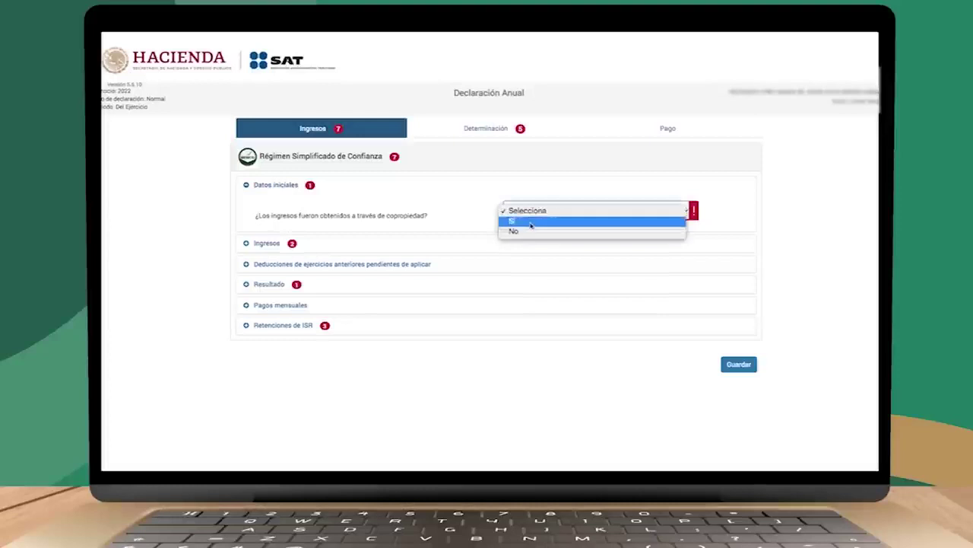
click(530, 232)
Review the details of the total income effectively collected and of the discounts, returns and rebates in the Ingresos section.
click(246, 244)
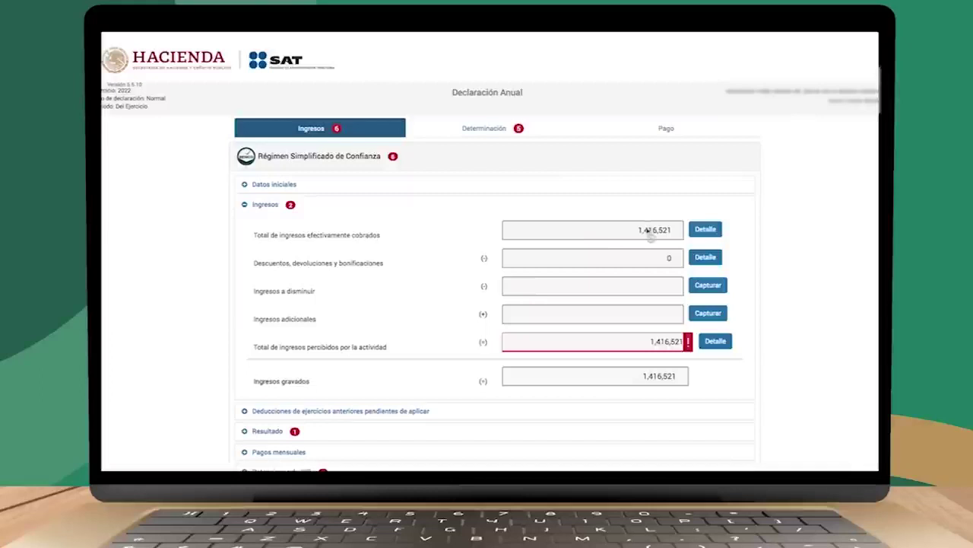
click(705, 229)
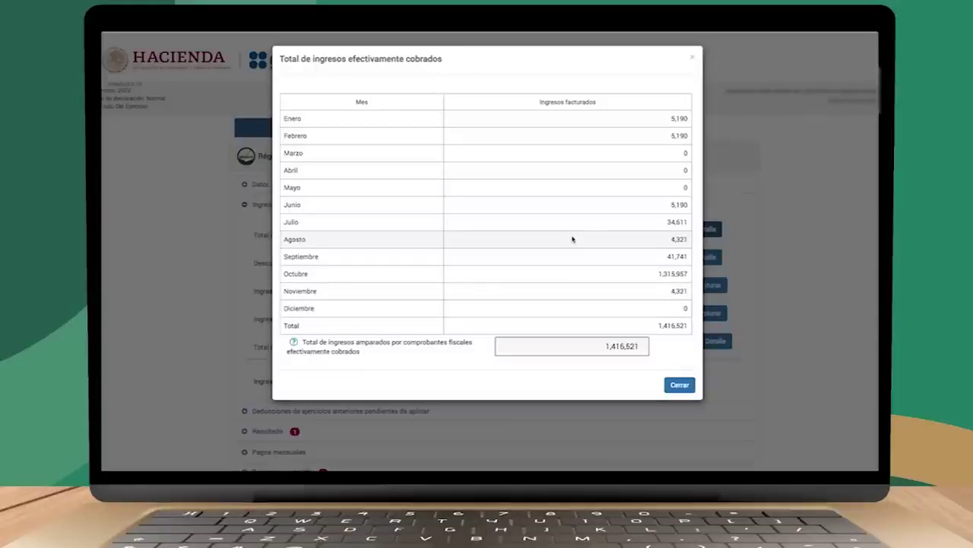
click(681, 387)
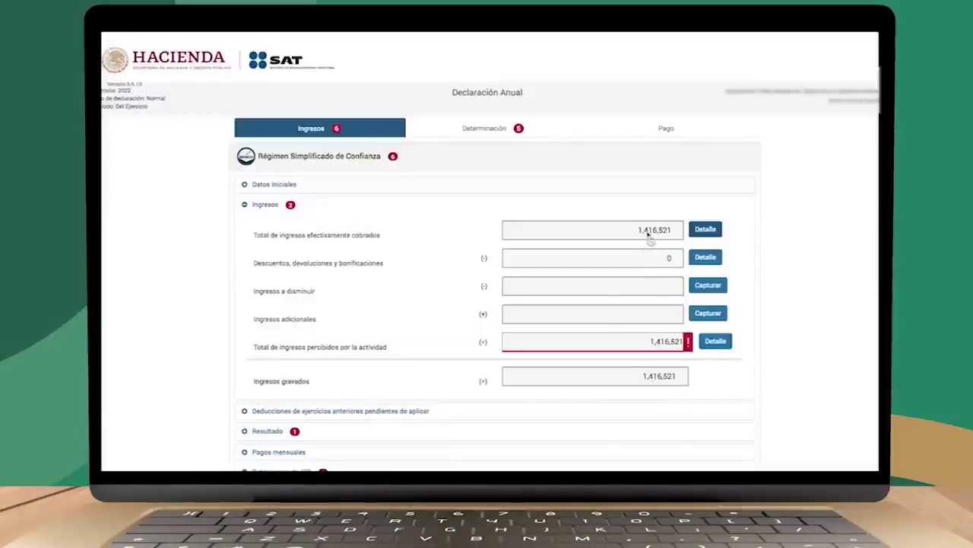
key(Tab)
key(Return)
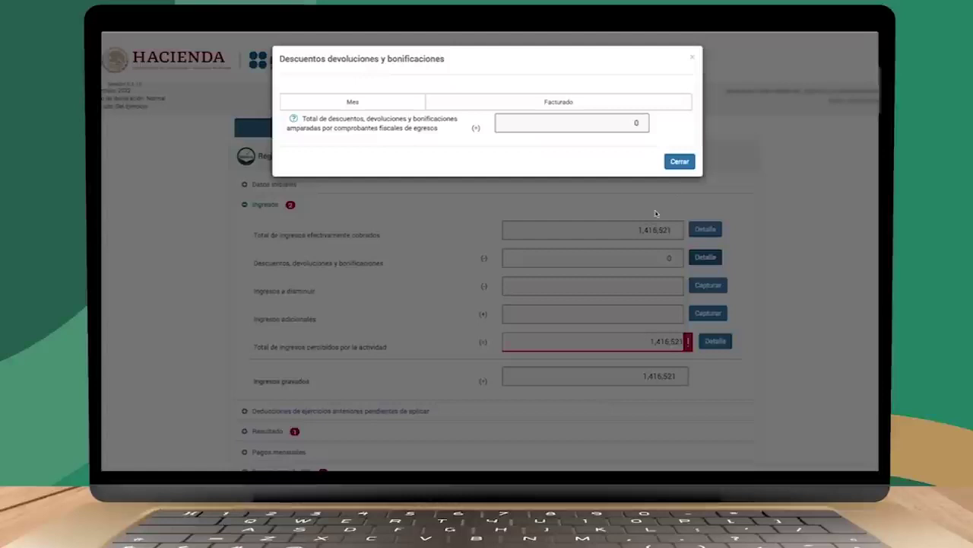
click(678, 167)
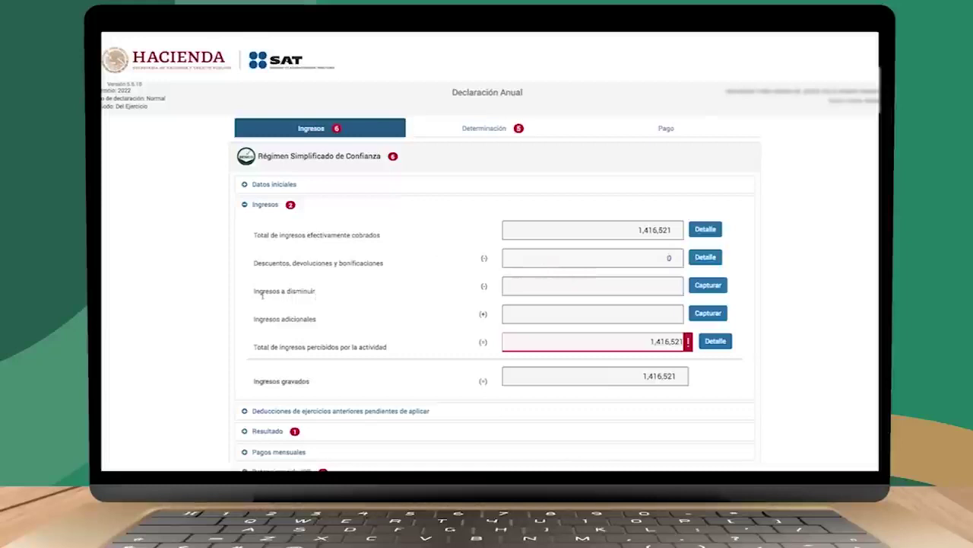
Add 50000 to Ingresos a disminuir under the concept for income accumulated in previous periods.
click(708, 286)
click(363, 132)
click(358, 149)
click(509, 131)
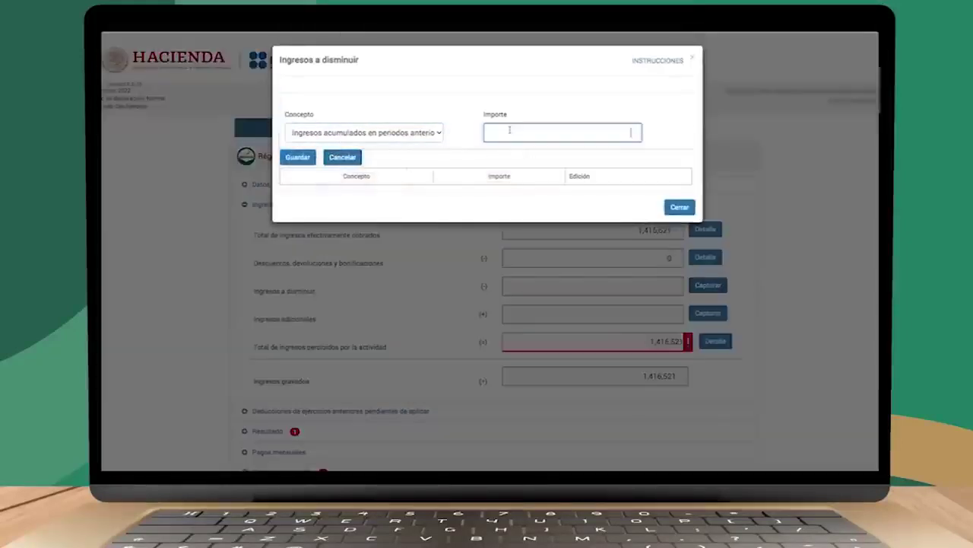
text(50000)
click(306, 157)
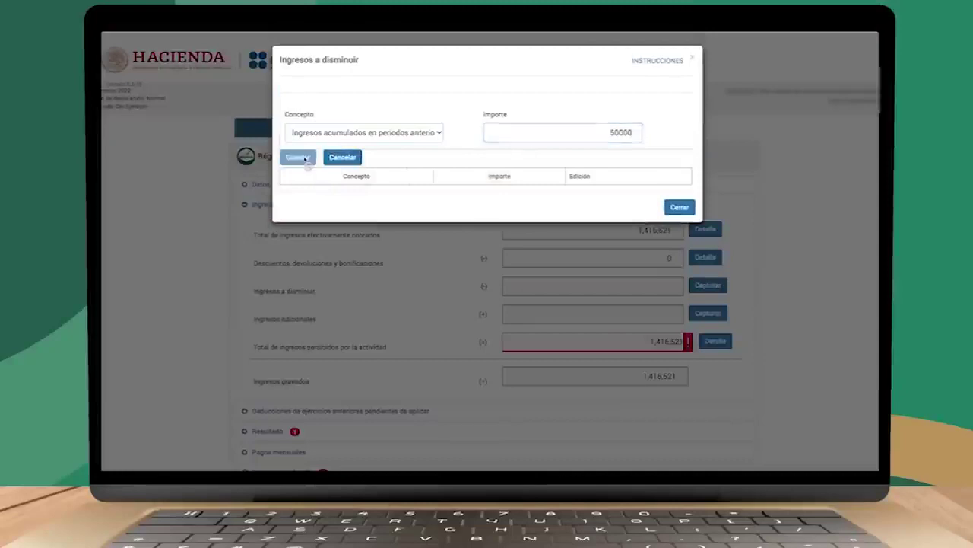
click(679, 169)
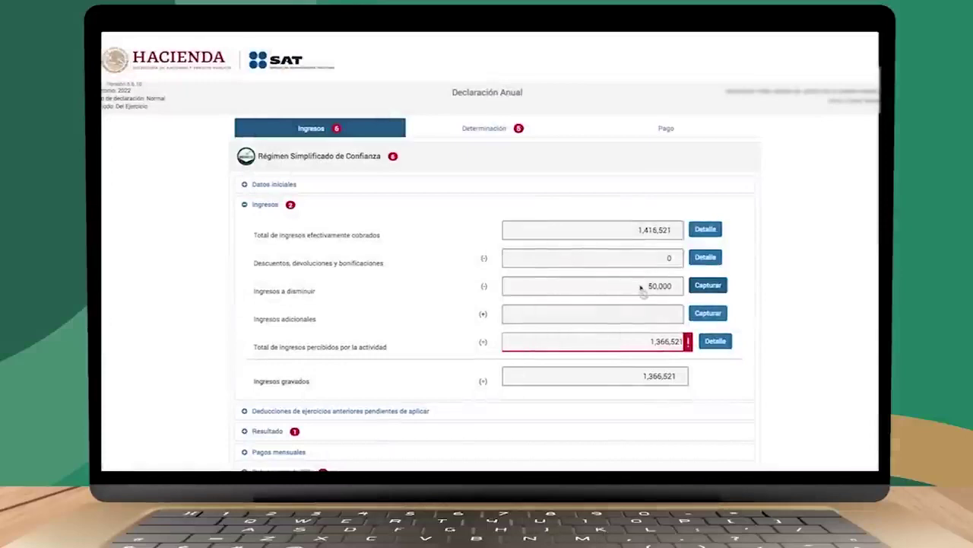
Add 9500 to Ingresos adicionales under the concept for income not considered in the prefilled data.
click(708, 312)
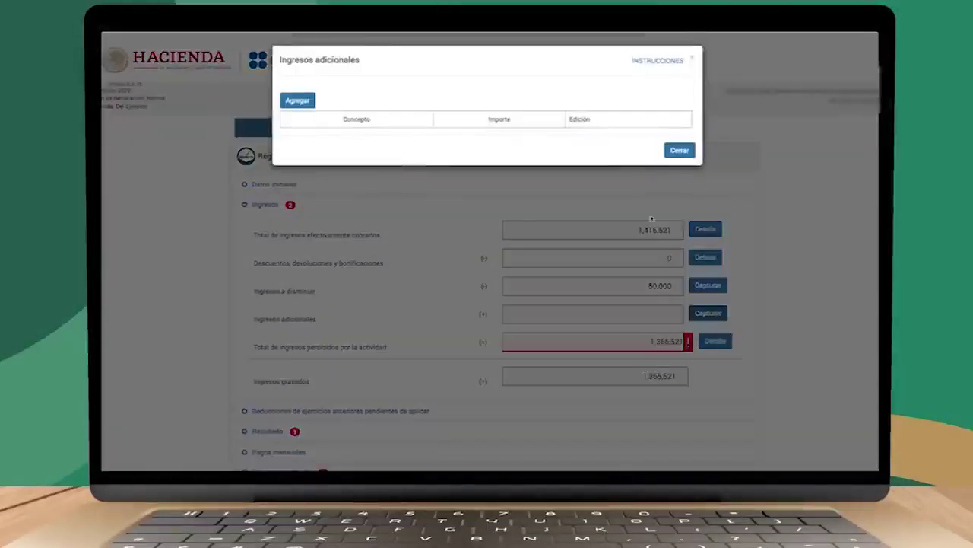
click(300, 102)
click(313, 132)
click(320, 145)
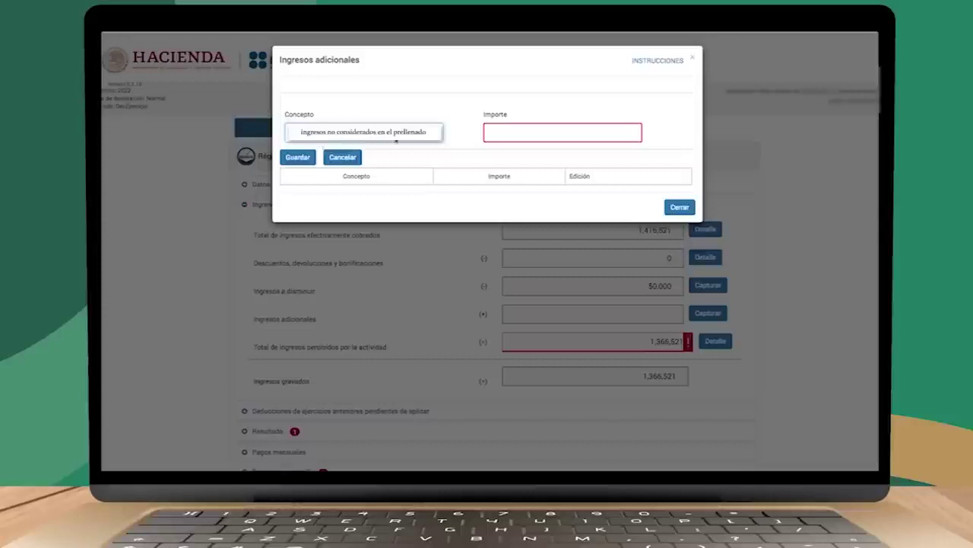
click(510, 132)
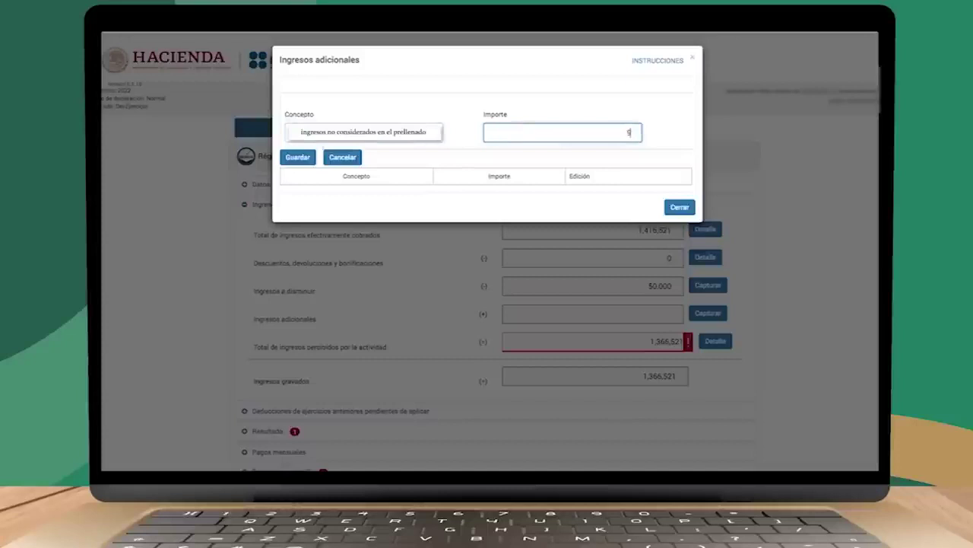
text(9500)
click(298, 157)
click(679, 206)
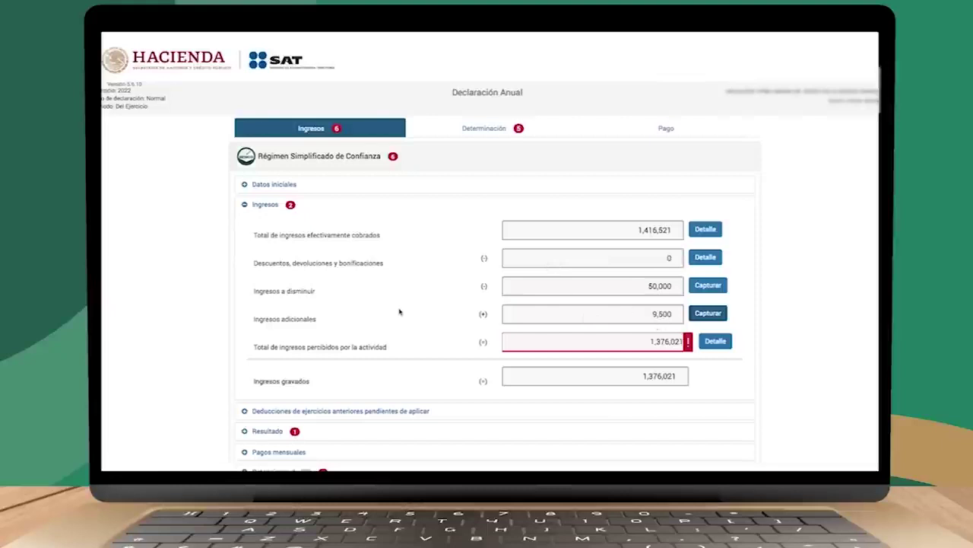
Detail the total income received from the activity as Actividad empresarial with an amount of 1376021.
click(715, 341)
click(298, 151)
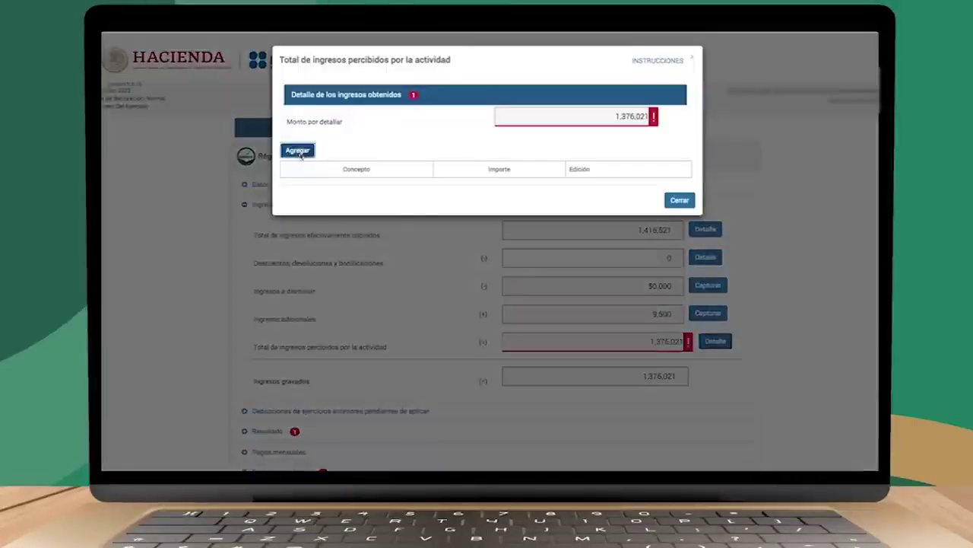
click(352, 183)
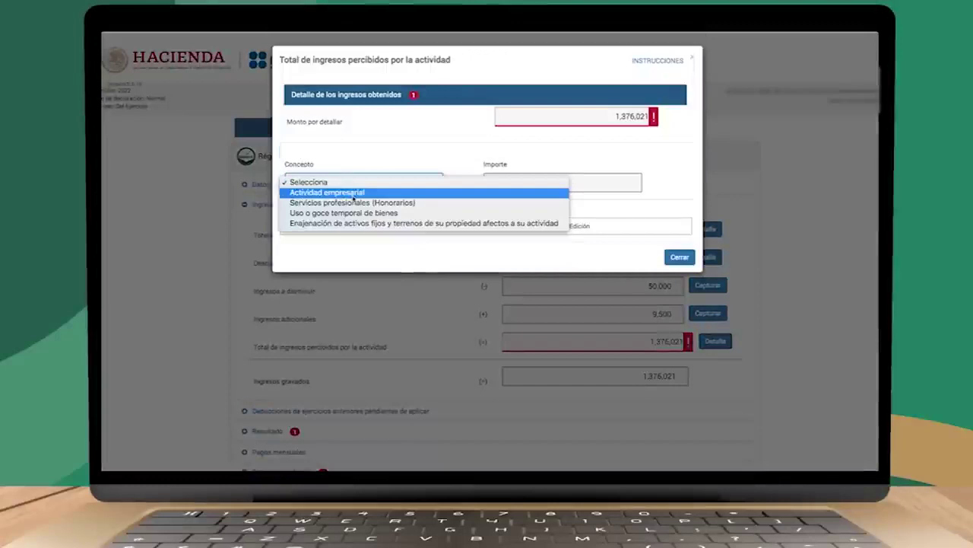
click(354, 195)
key(Tab)
text(1376021)
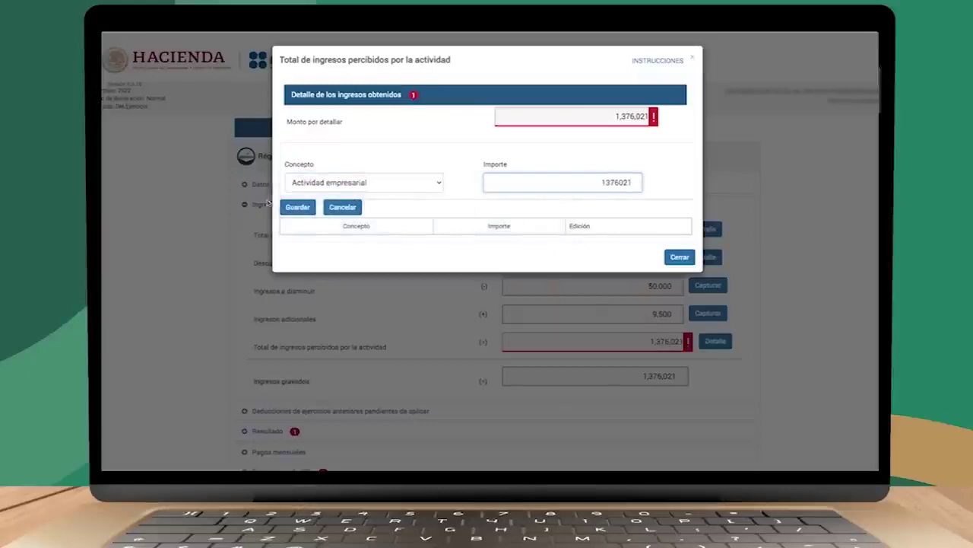
click(299, 208)
click(682, 218)
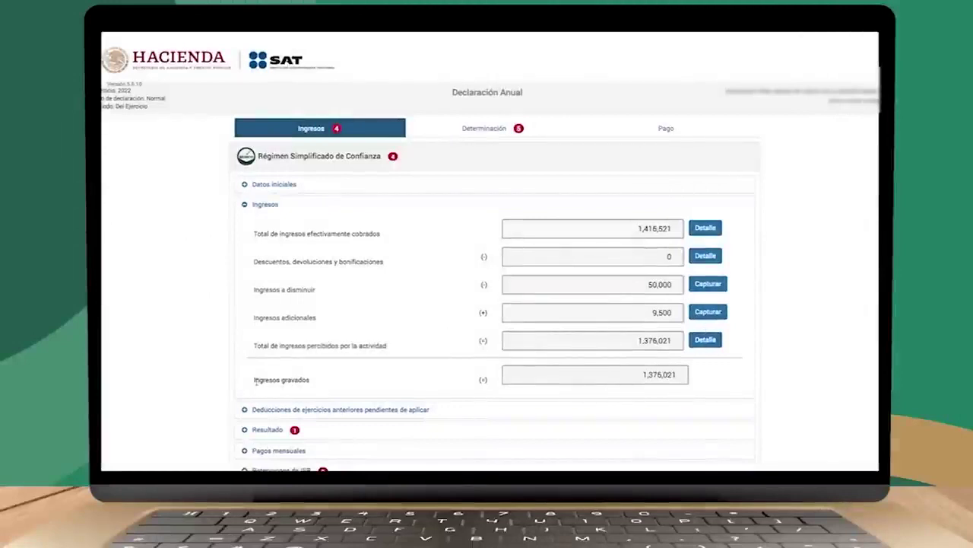
drag(255, 382, 309, 383)
click(548, 379)
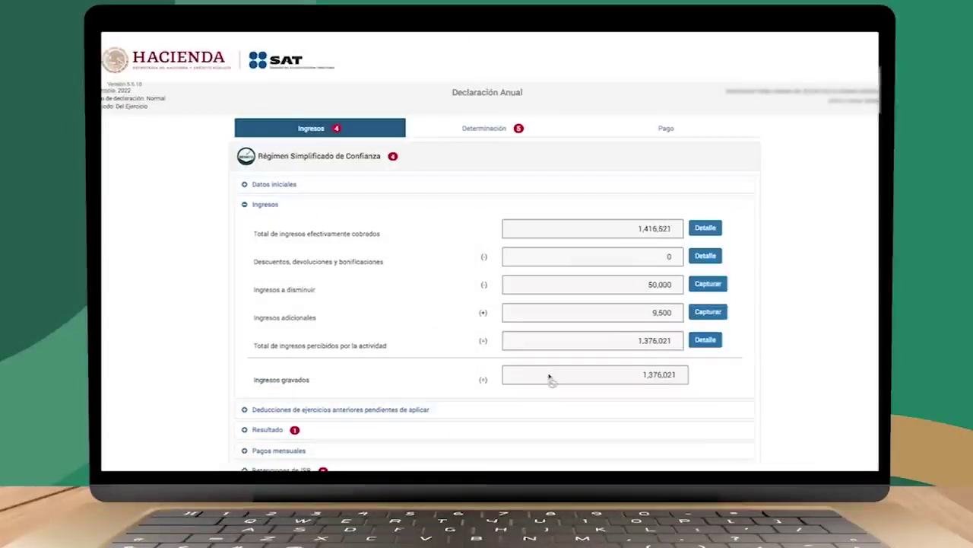
Add a pending deduction from previous years of type Gastos, concept Cuotas al IMSS, with an amount of 45000.
click(398, 410)
click(708, 249)
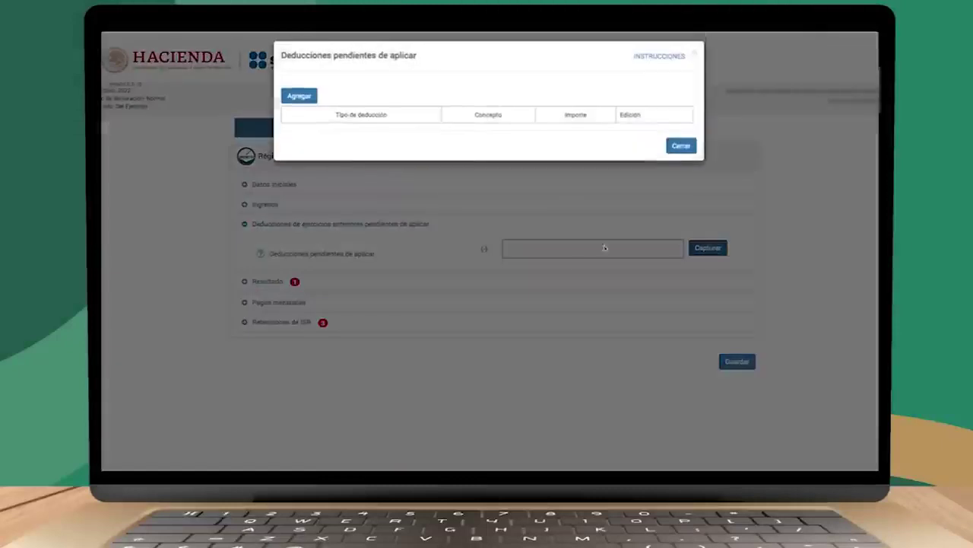
click(308, 102)
click(335, 133)
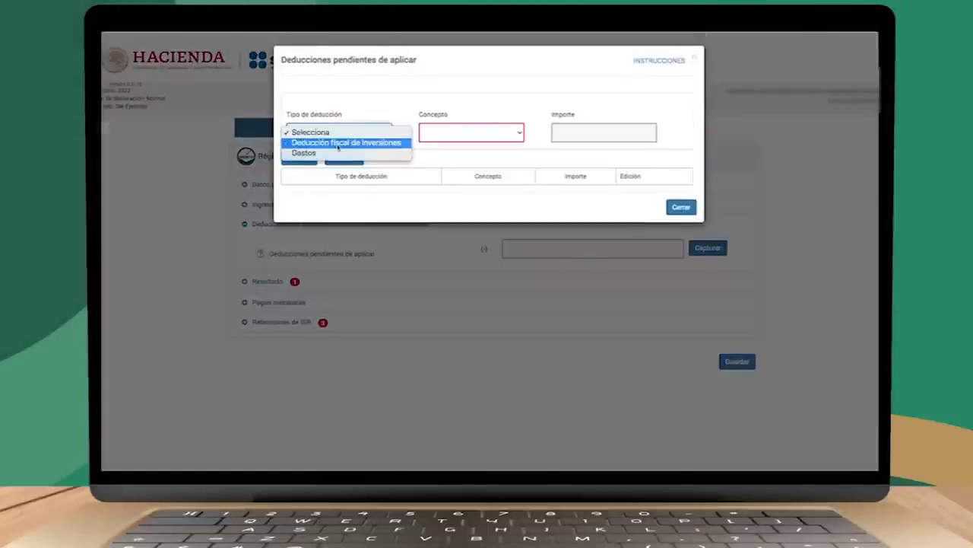
click(342, 153)
click(469, 134)
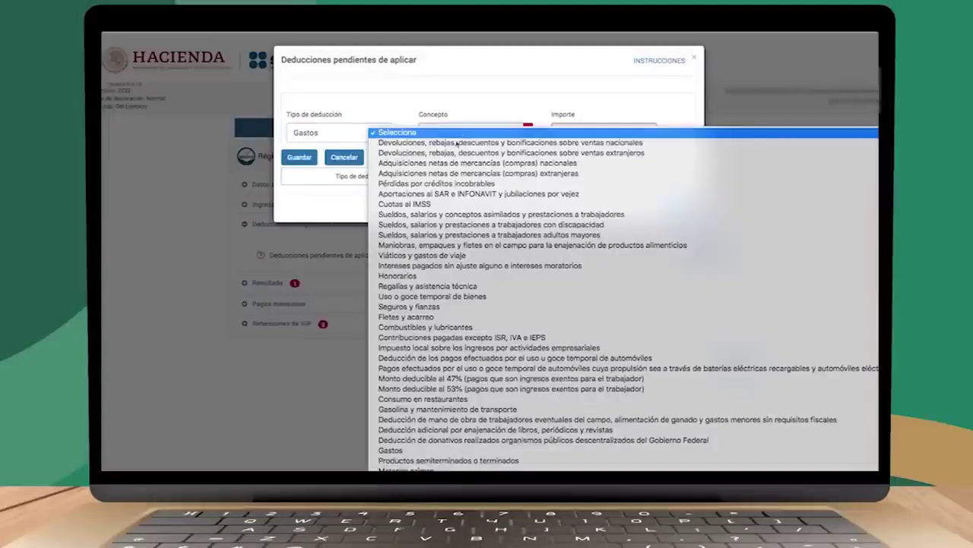
click(462, 205)
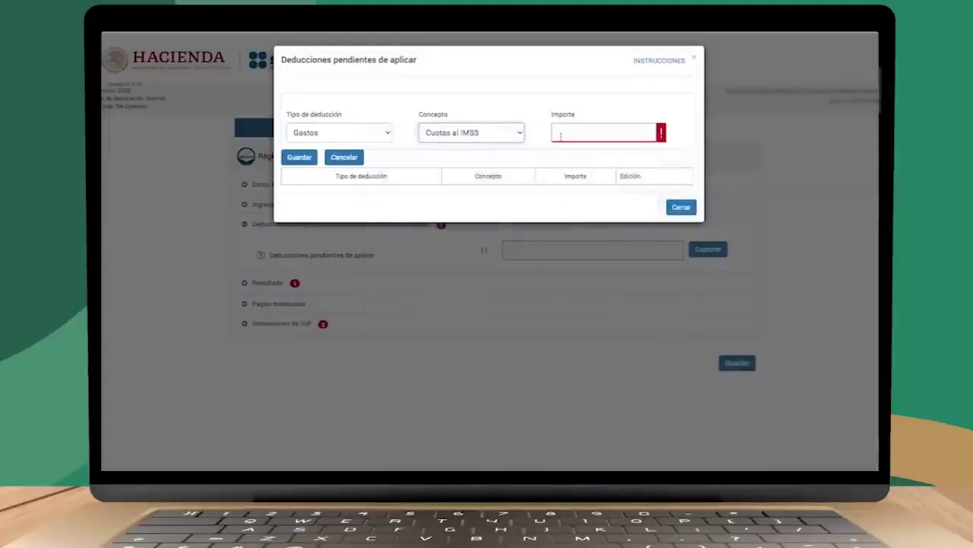
click(600, 133)
text(45000)
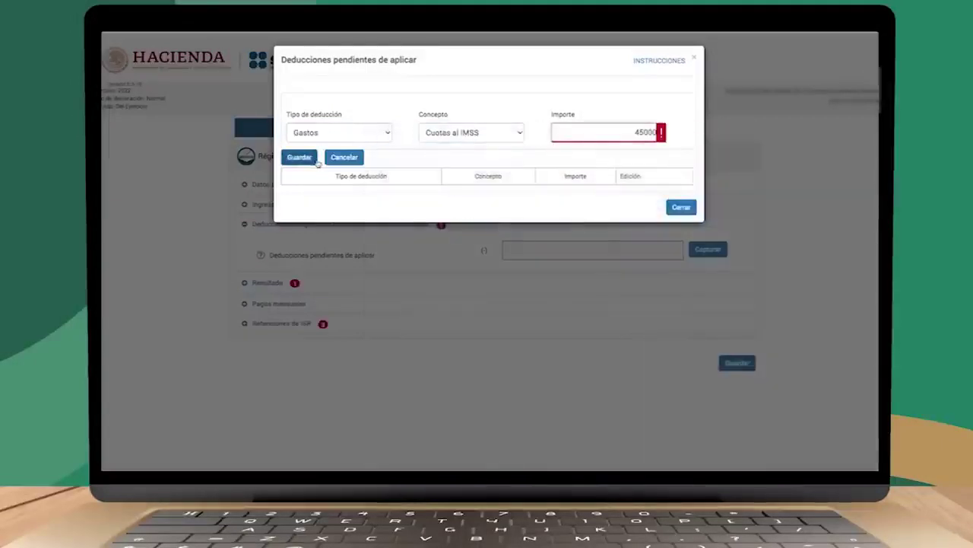
click(301, 158)
click(680, 168)
Capture 0 for Pérdidas fiscales de ejercicios anteriores pendientes de acreditar in the Resultado section.
click(288, 282)
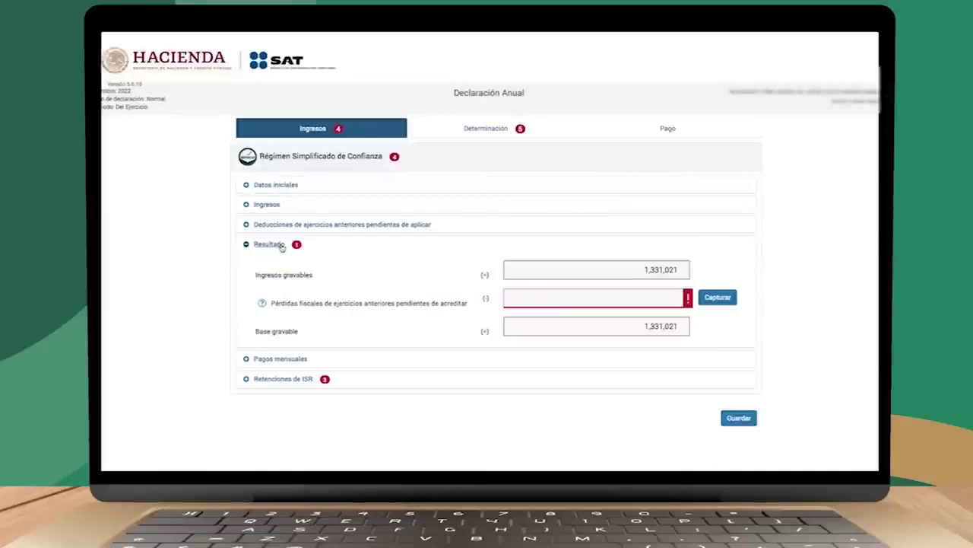
click(272, 207)
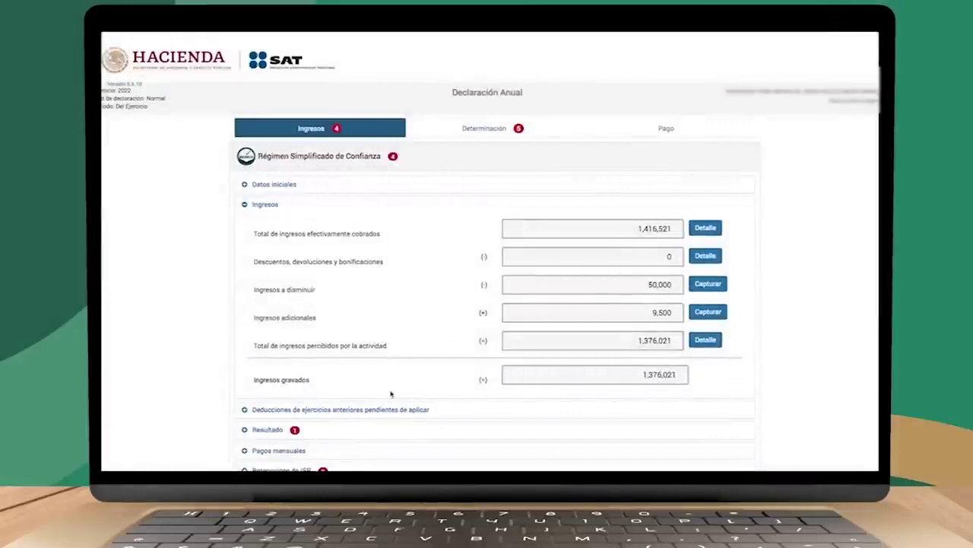
click(348, 409)
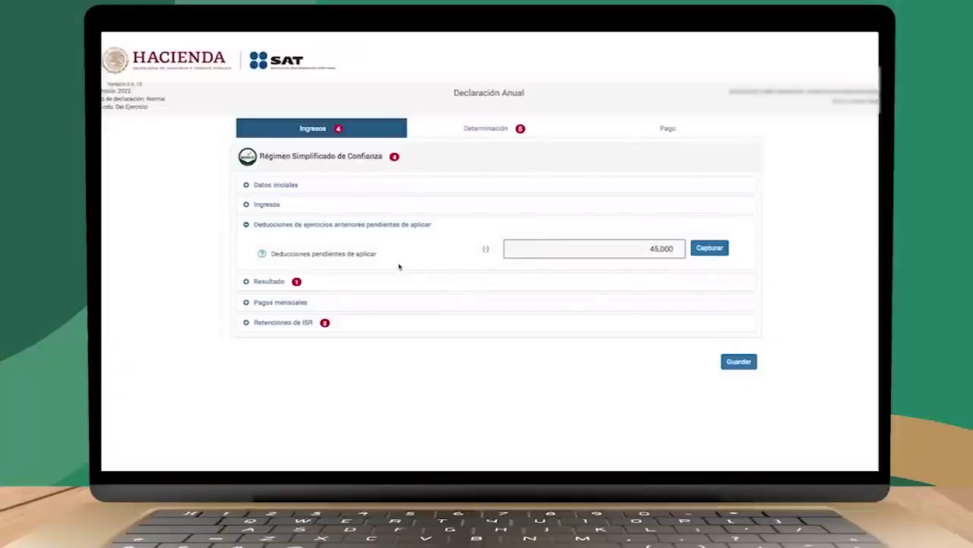
click(270, 282)
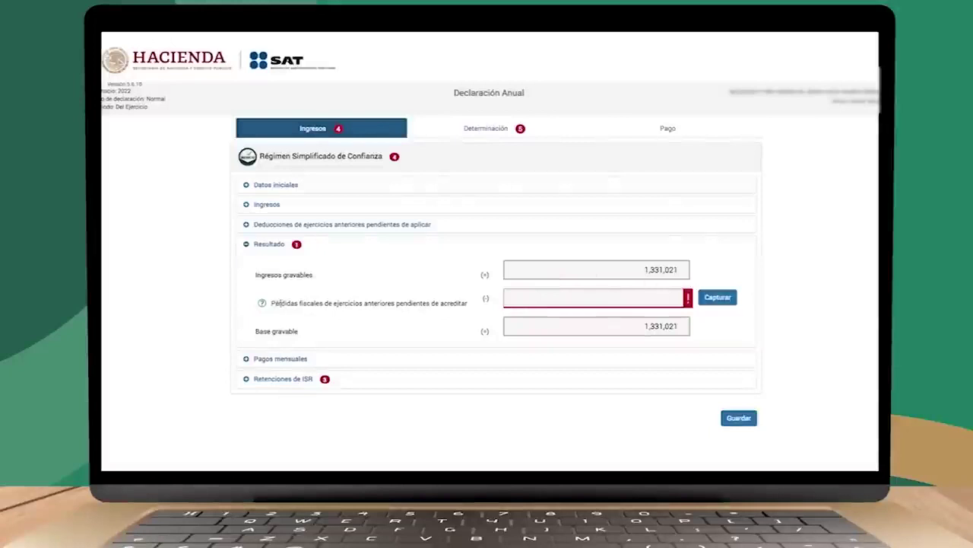
drag(271, 303, 433, 306)
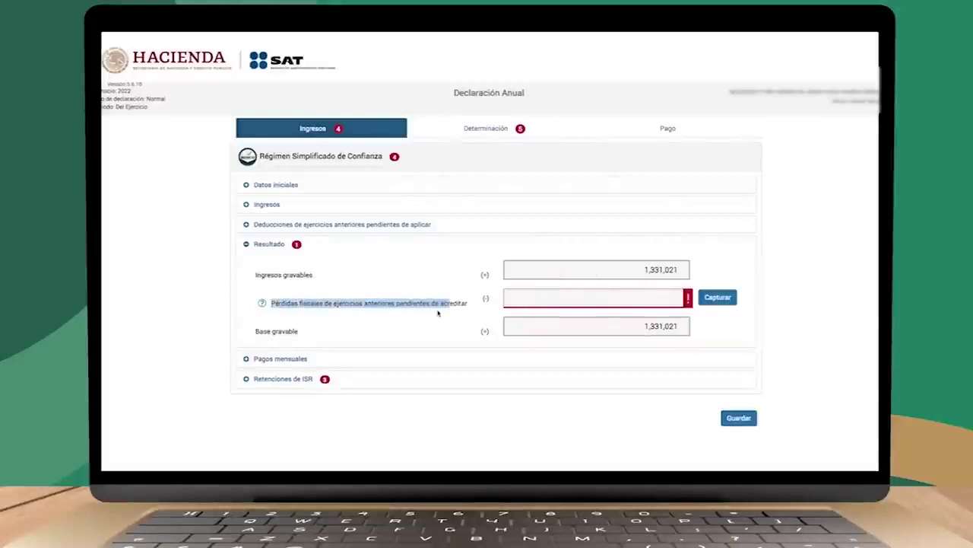
click(383, 321)
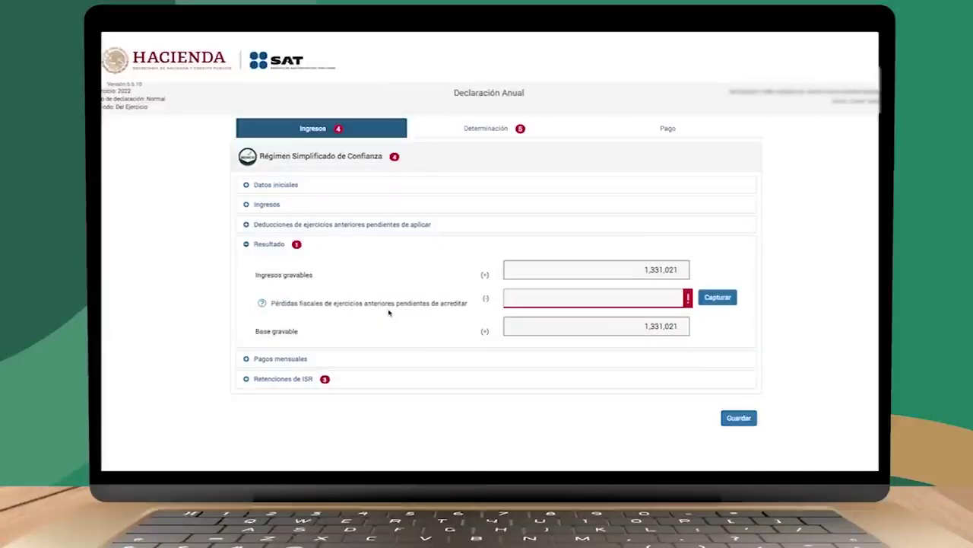
click(715, 297)
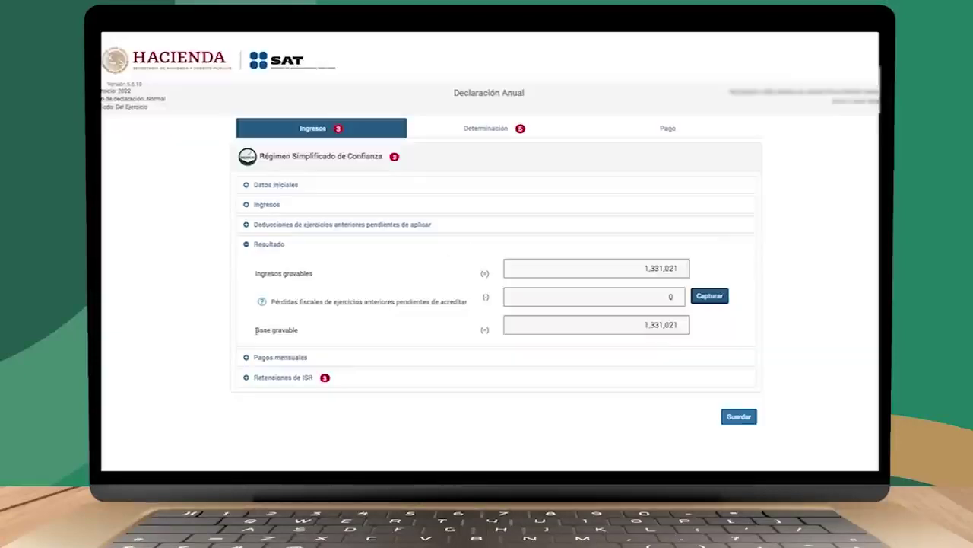
drag(254, 329, 312, 337)
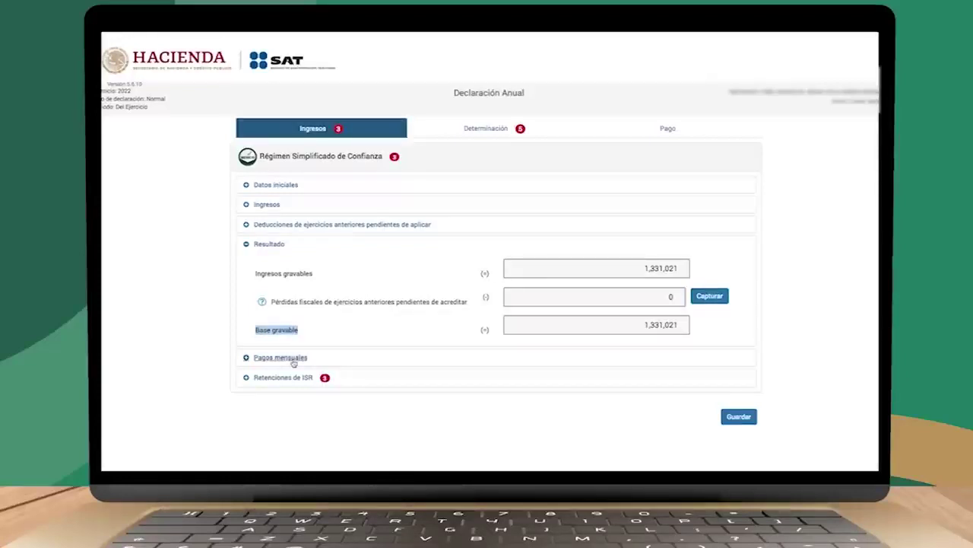
Examine the month-by-month detail of Pagos mensuales, including amounts and declaration status, and close it.
click(293, 360)
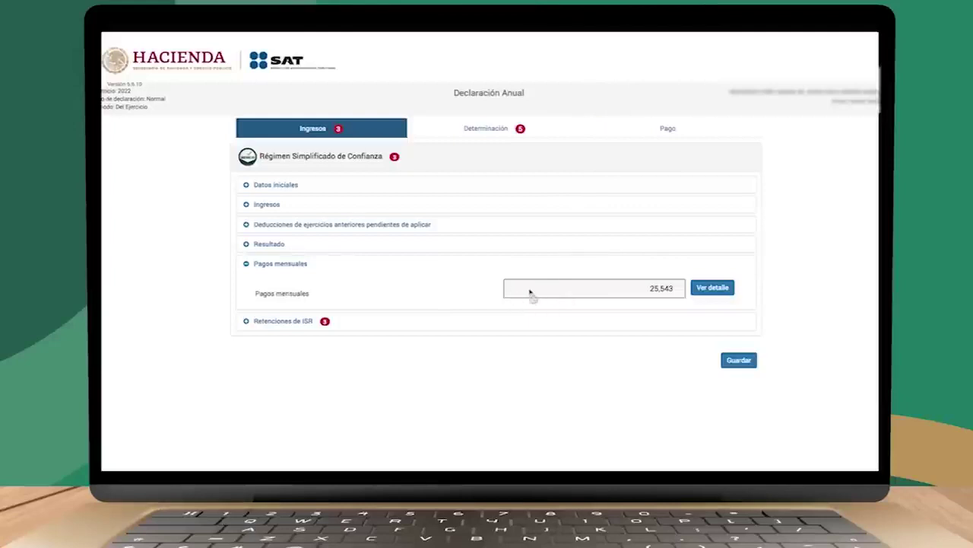
click(712, 287)
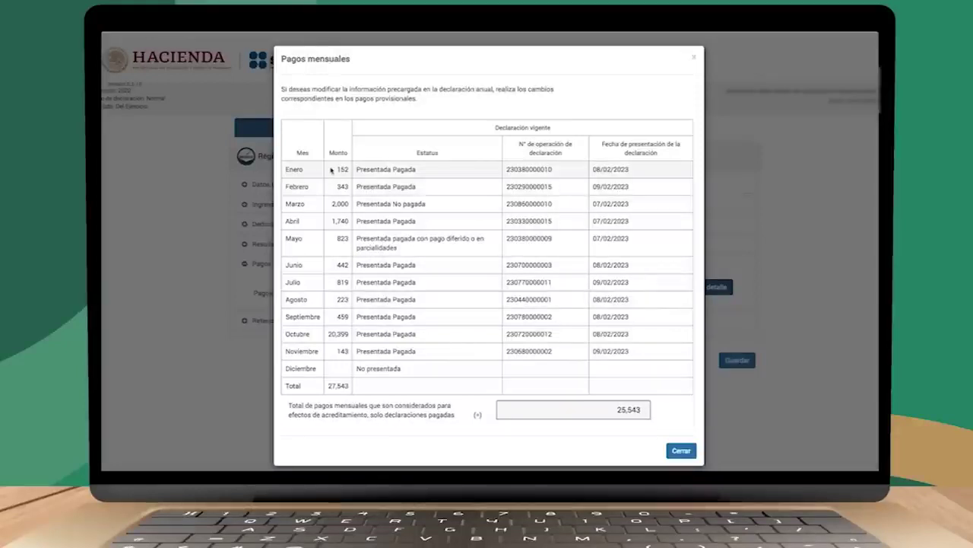
double_click(302, 153)
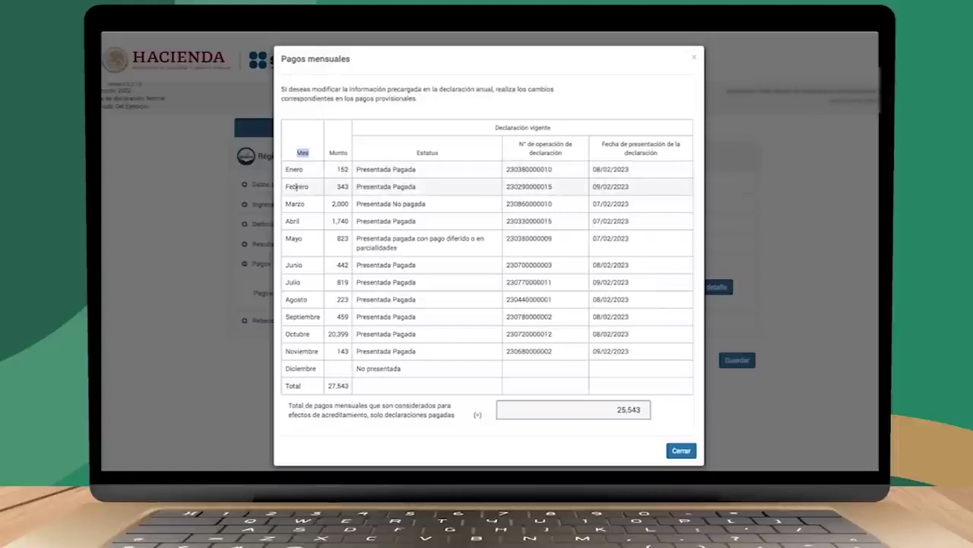
key(Escape)
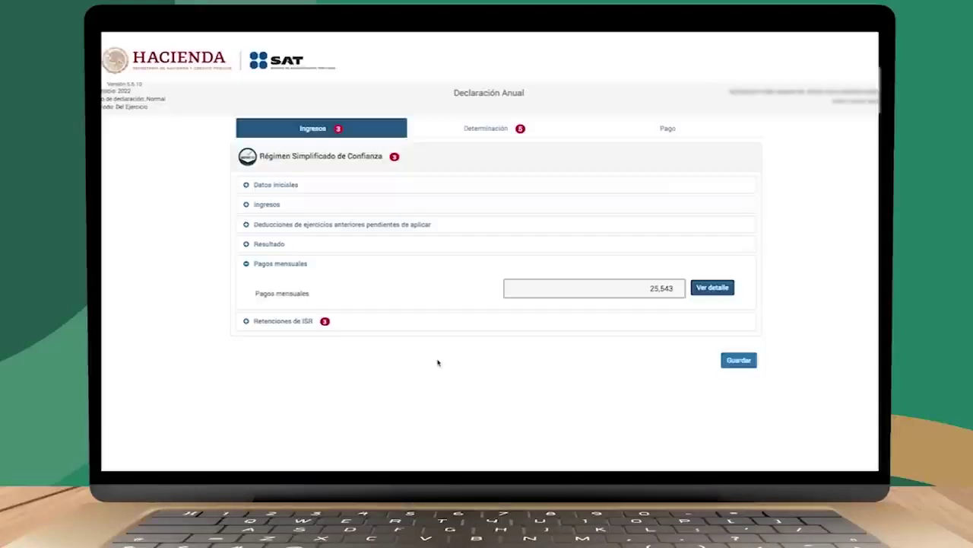
Under Retenciones de ISR, set ISR retenido a adicionar to 52004 and ISR retenido no acreditable to 2514.
click(267, 323)
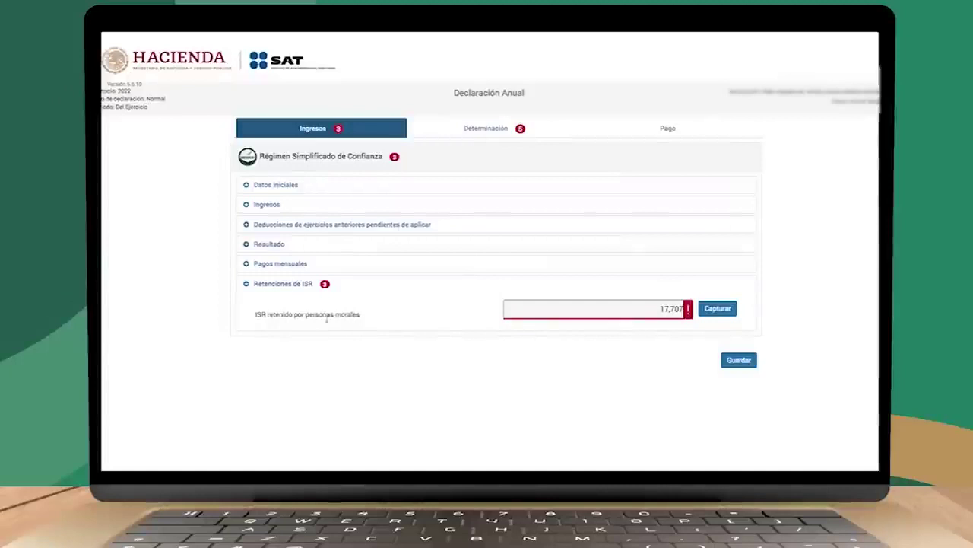
click(713, 310)
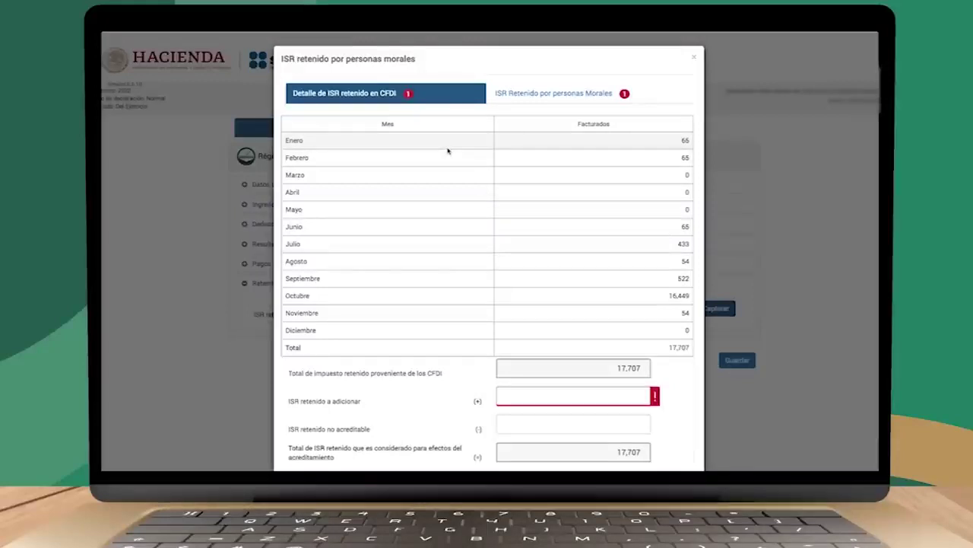
click(522, 394)
text(52004)
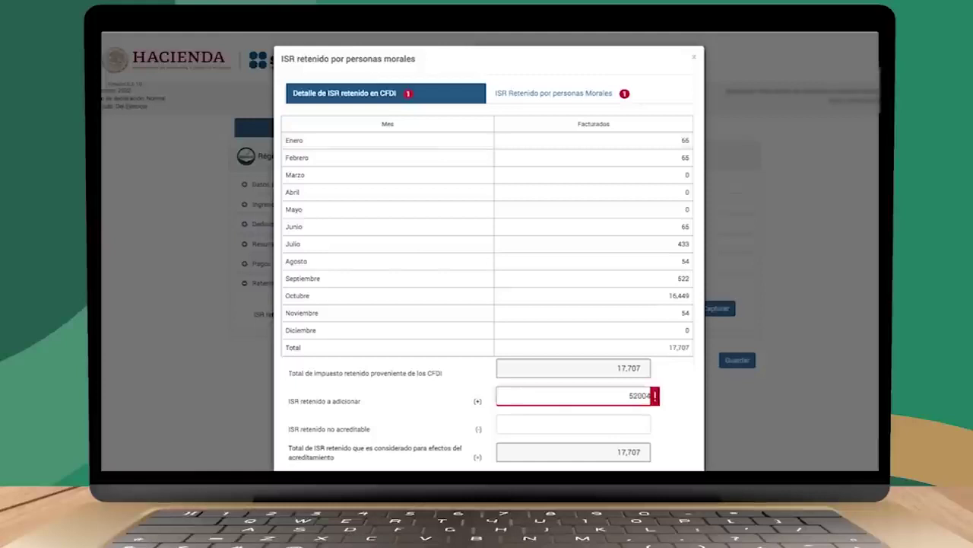
key(Tab)
text(2514)
click(466, 430)
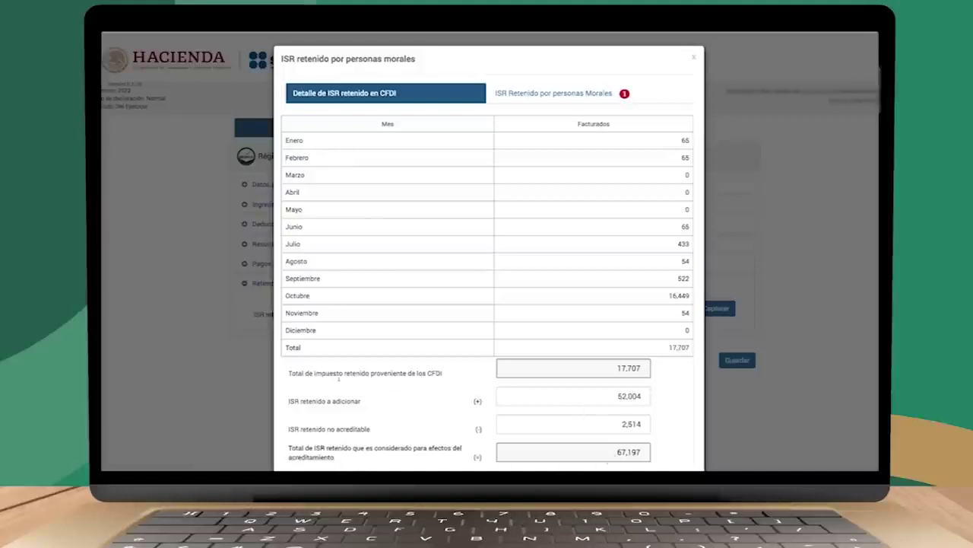
Add and save an ISR withholding record for personas morales with the retainer's RFC, income of 5201111 and ISR retenido of 67197.
click(536, 96)
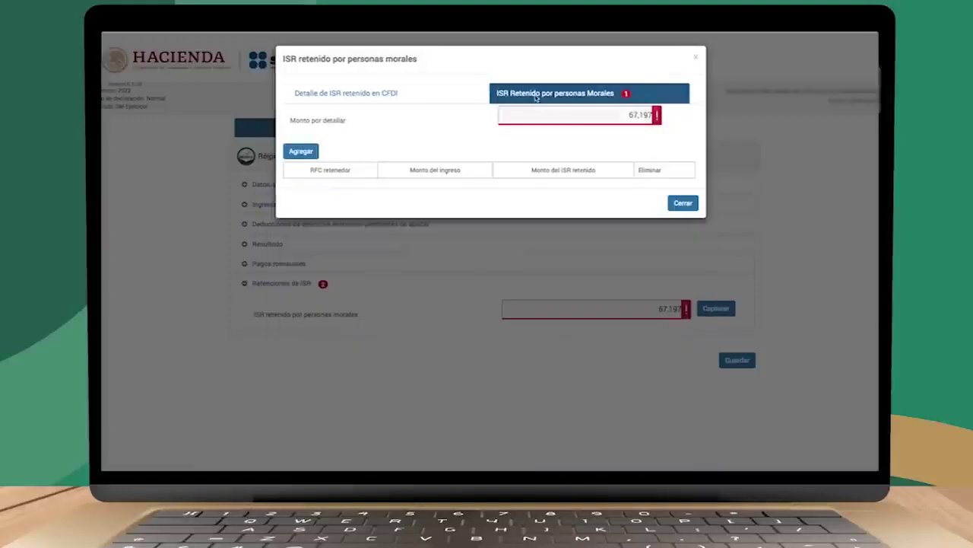
click(313, 154)
click(341, 183)
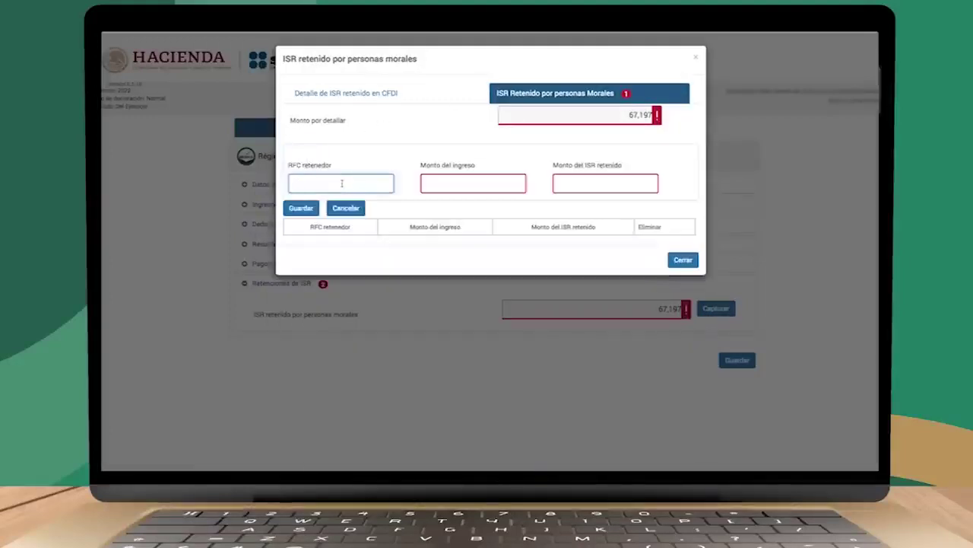
text(AAA010101AAA)
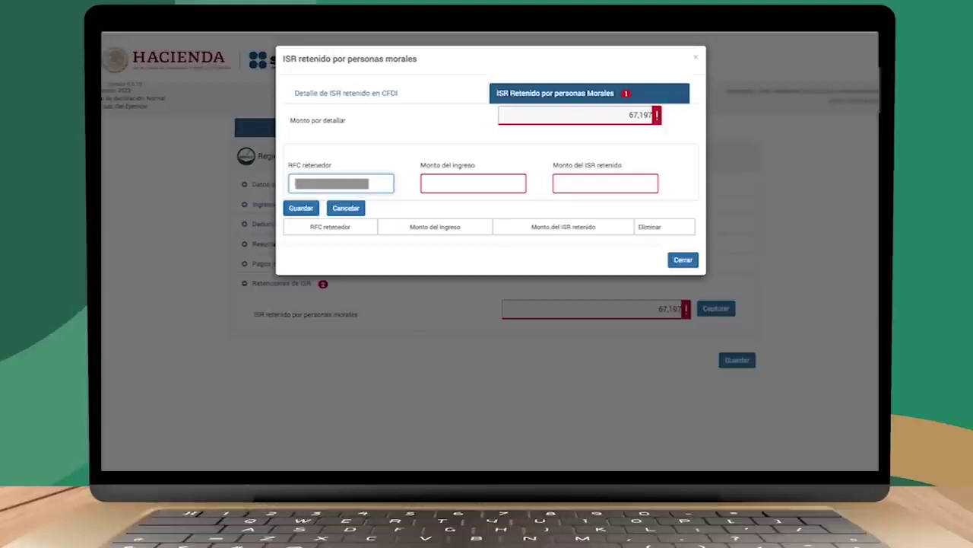
key(Tab)
text(5201111)
key(Tab)
text(67)
text(197)
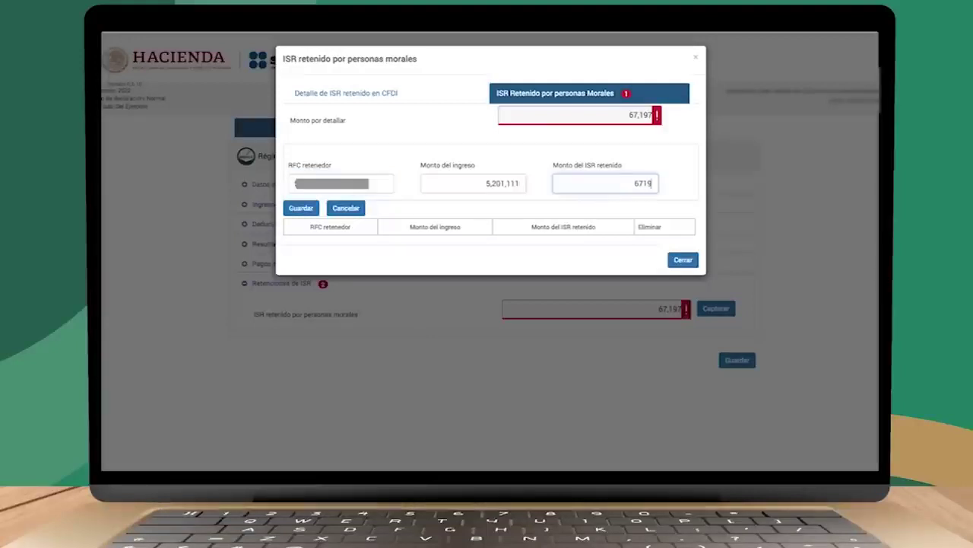
click(302, 209)
click(683, 222)
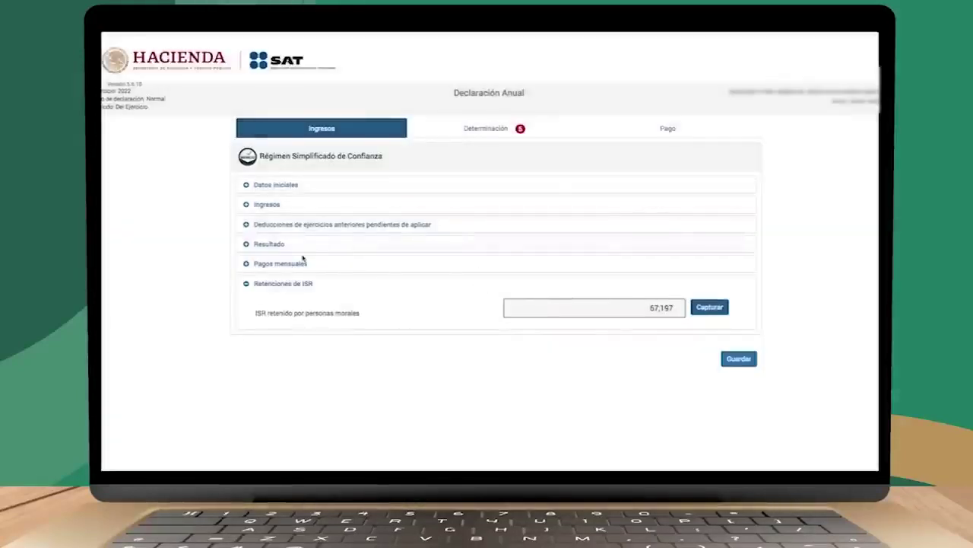
In Determinación del ISR, choose Devolución for the saldo a favor and accept the bank information notice.
click(504, 127)
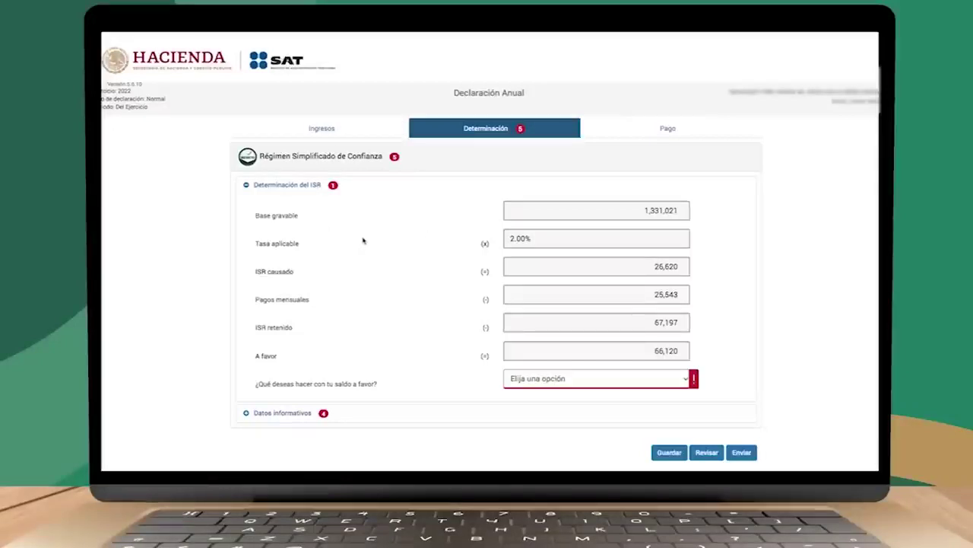
drag(248, 243, 306, 246)
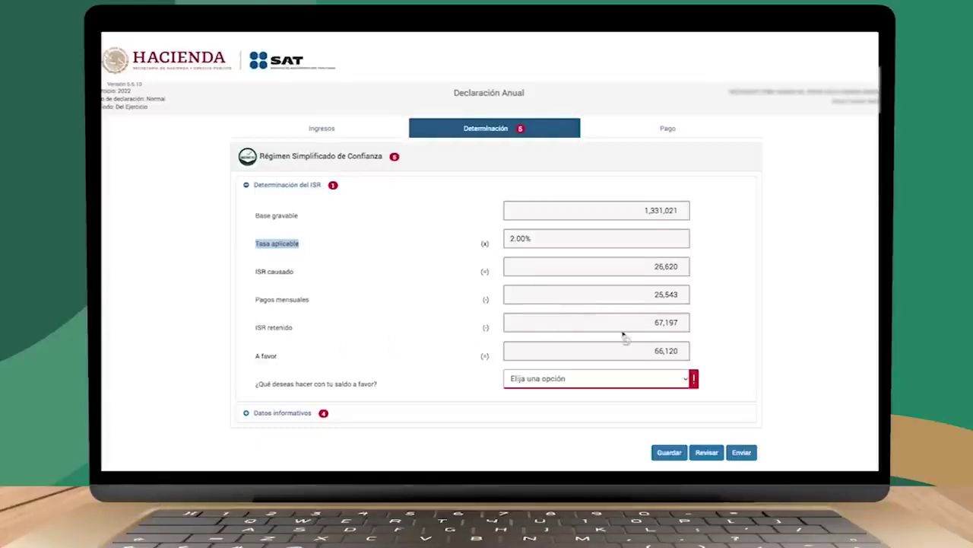
drag(257, 355, 377, 384)
click(310, 362)
click(593, 378)
click(532, 401)
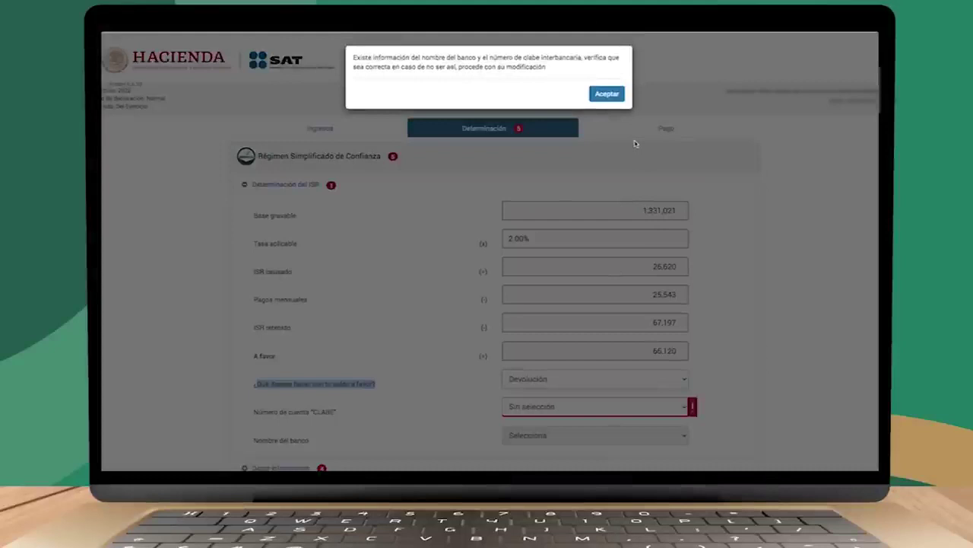
click(607, 94)
Select the registered HSBC CLABE account for the refund and confirm the account ownership statement.
click(593, 406)
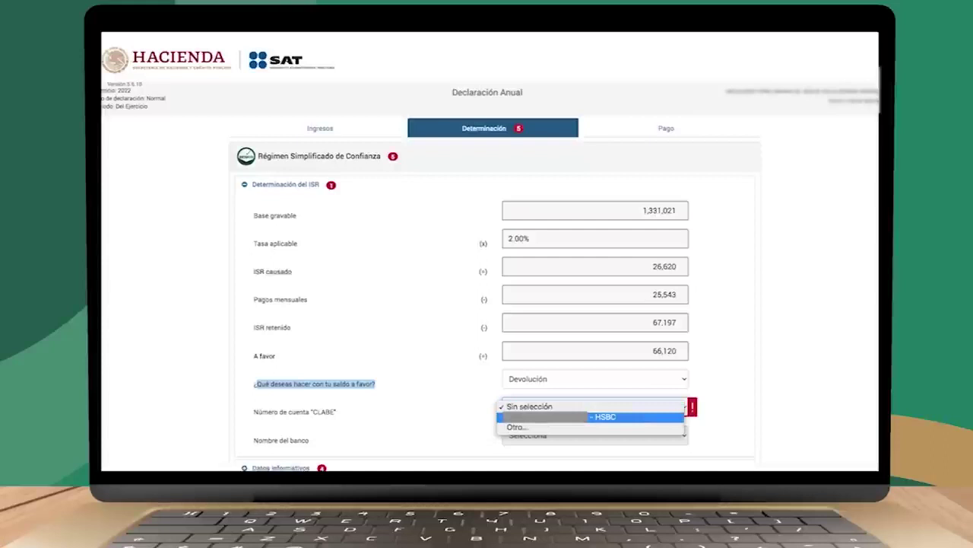
click(536, 417)
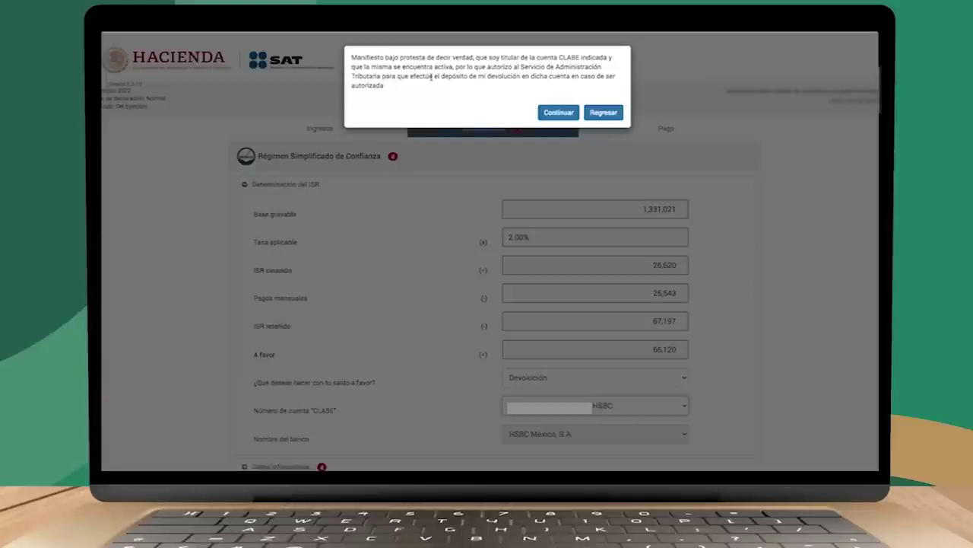
click(558, 112)
In Datos informativos, answer No to reporting other exempt income.
click(281, 466)
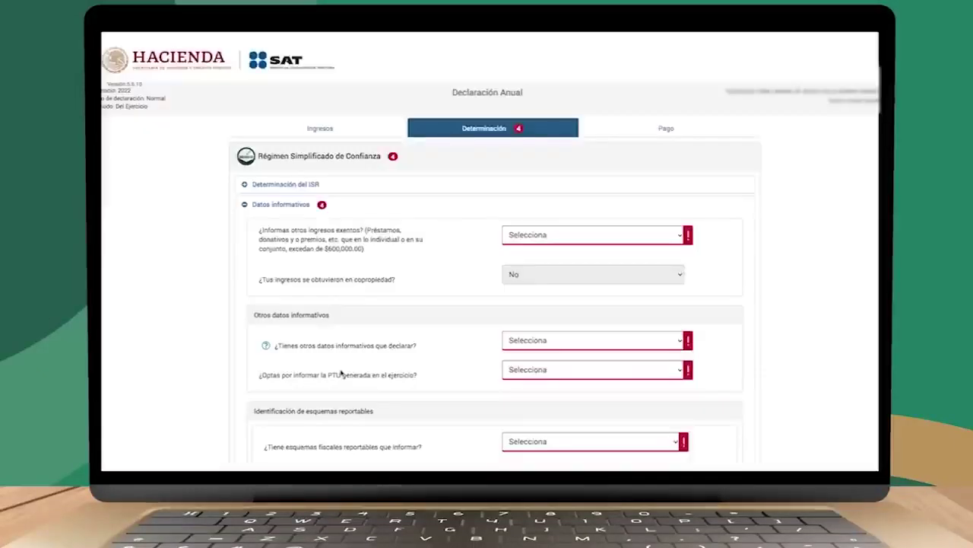
click(523, 240)
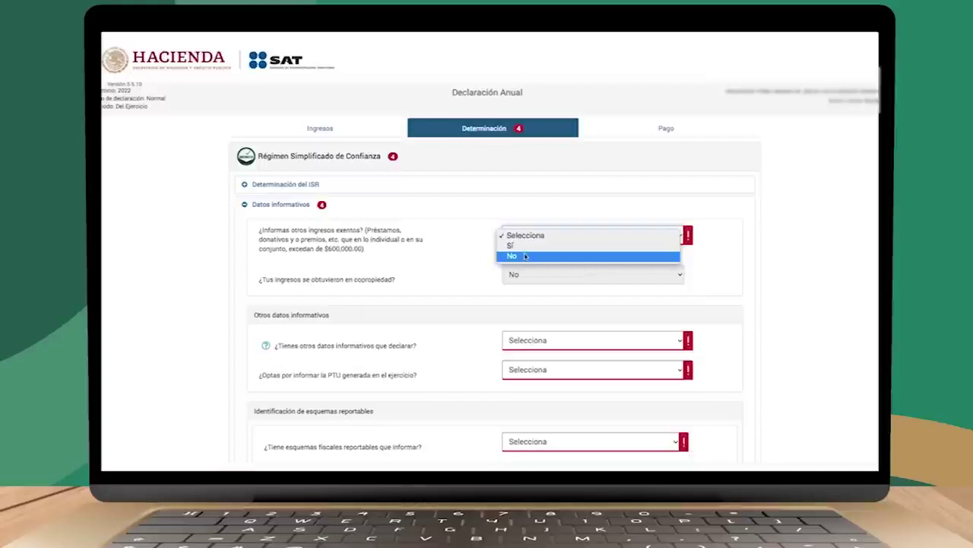
click(513, 223)
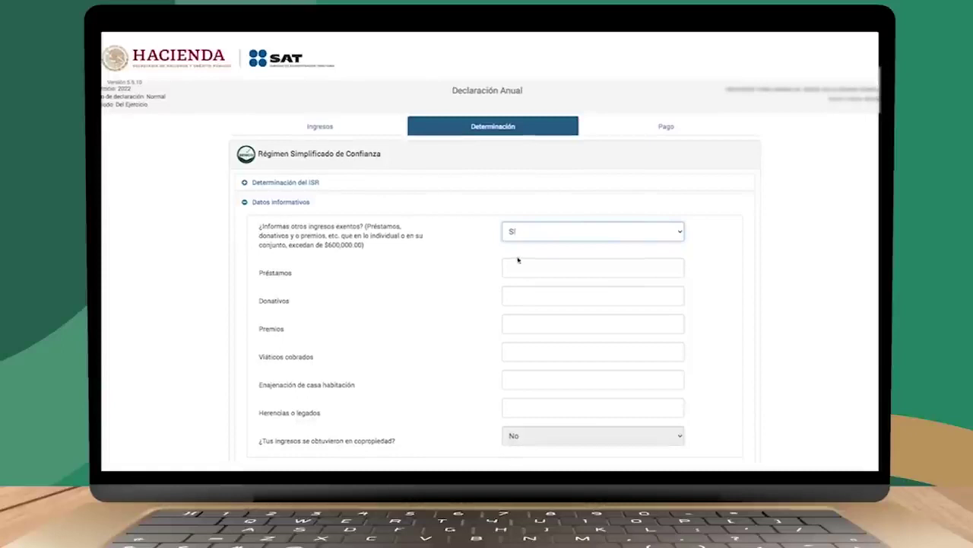
click(517, 233)
click(517, 242)
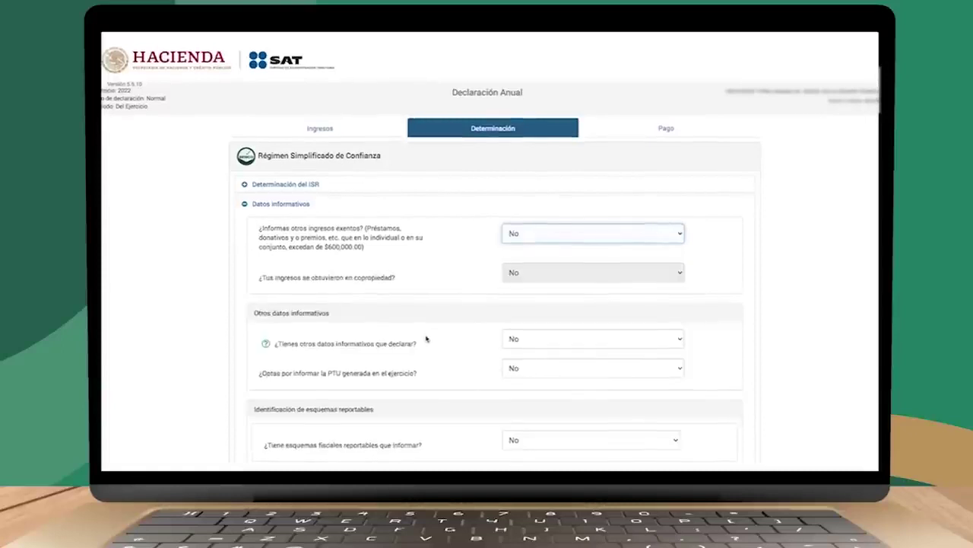
Answer No to declaring other informative data, reporting the PTU generated and having esquemas fiscales reportables.
click(517, 340)
click(518, 327)
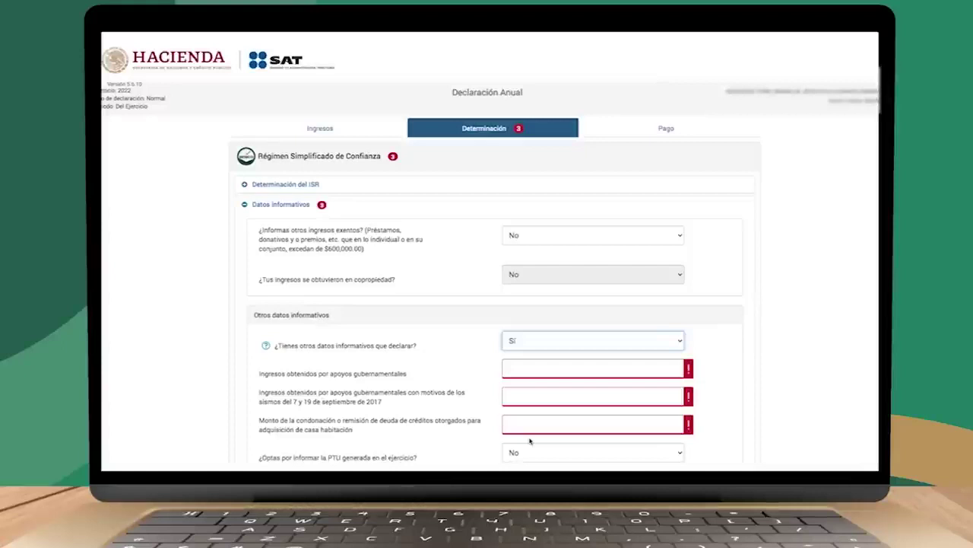
key(n)
key(Tab)
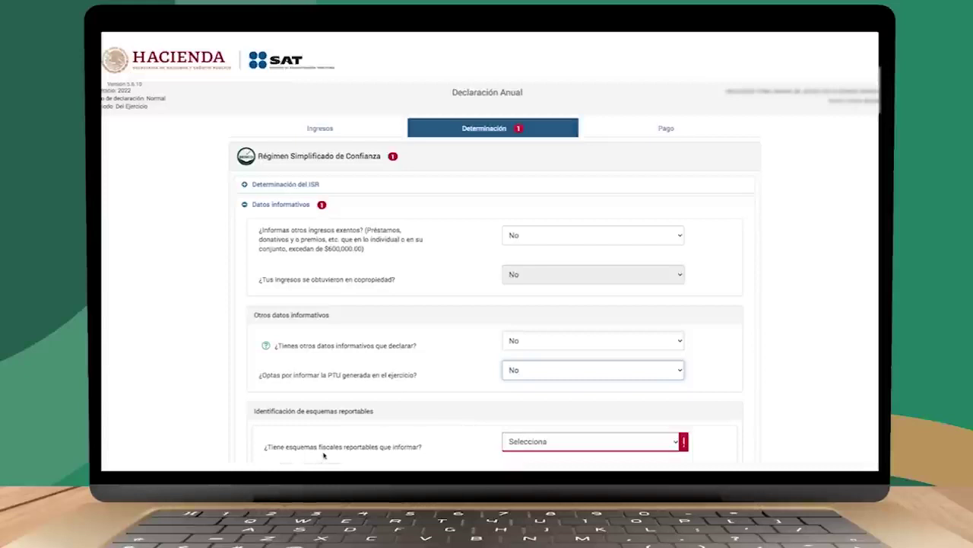
click(501, 445)
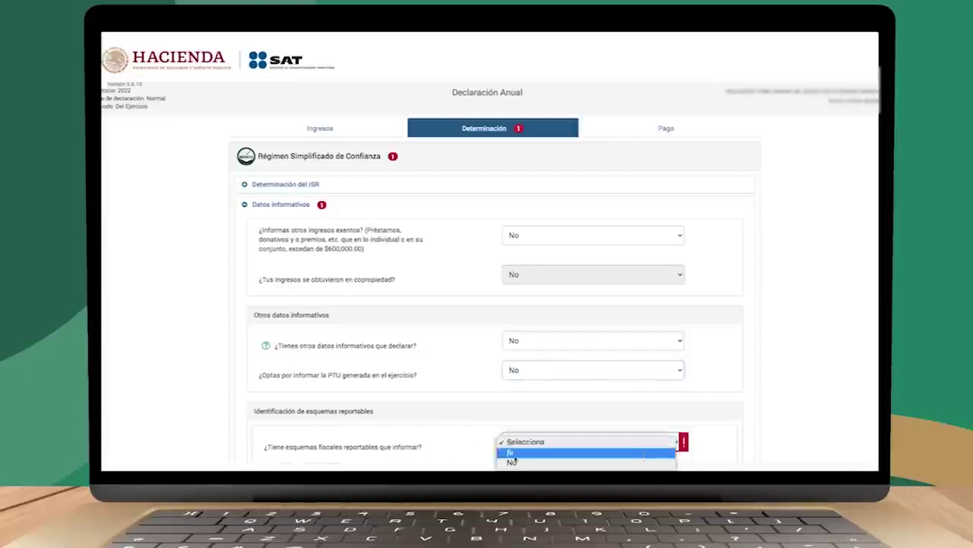
click(518, 461)
Check the payment determination, generate the review preview of the declaration and look through its pages.
click(666, 128)
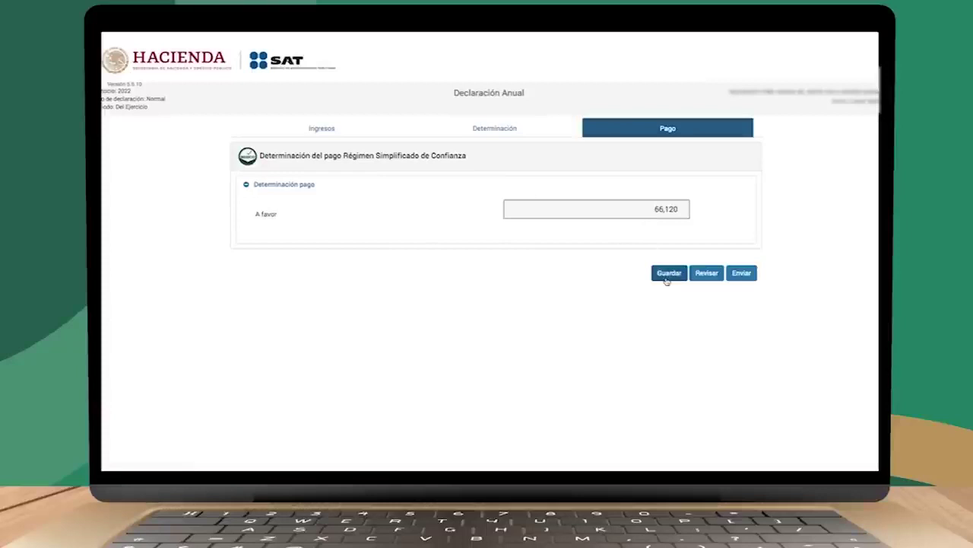
click(707, 274)
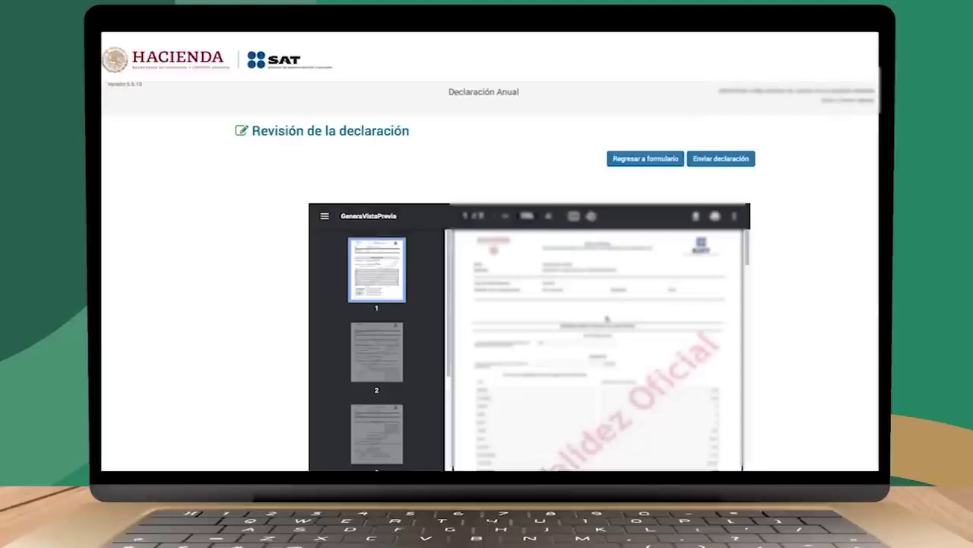
scroll(607, 318, down, 5)
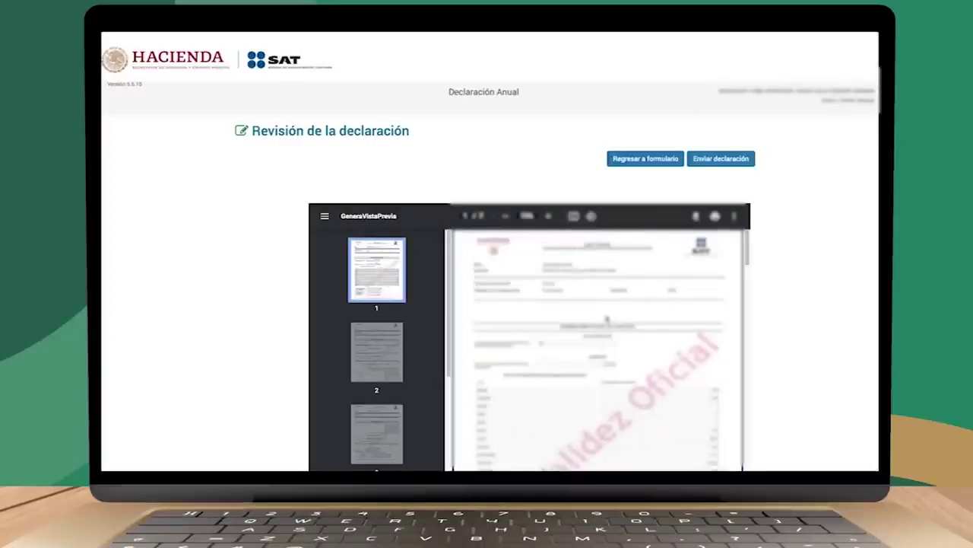
scroll(606, 318, down, 15)
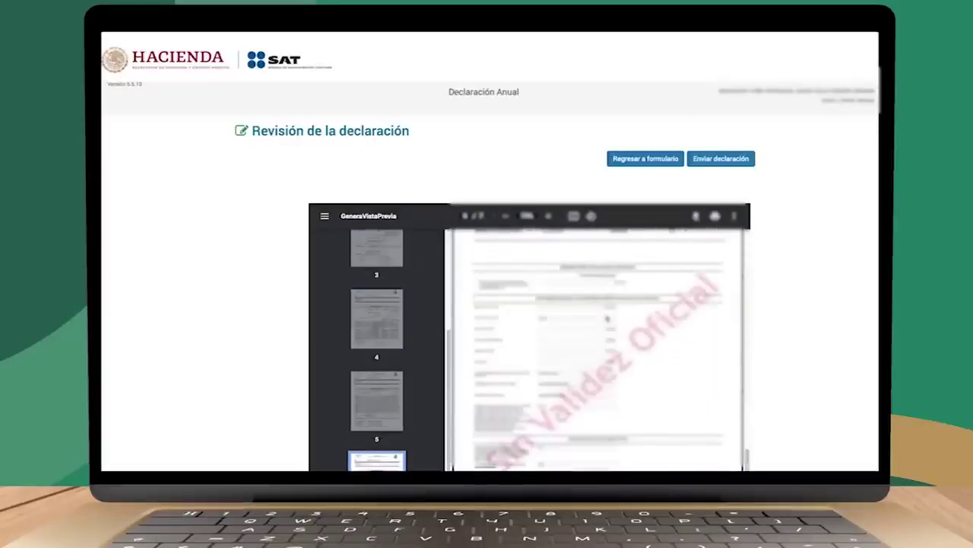
scroll(607, 318, down, 2)
scroll(607, 318, up, 4)
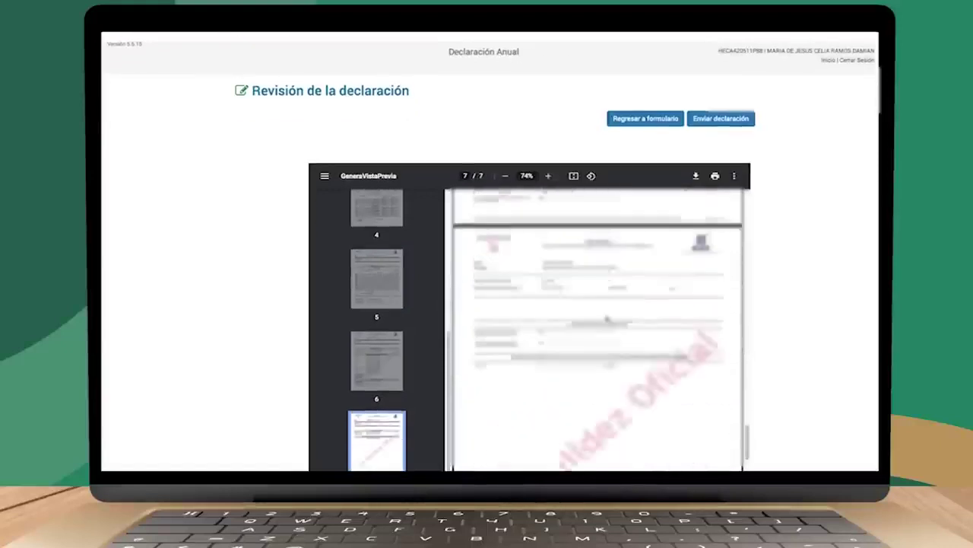
scroll(607, 317, up, 15)
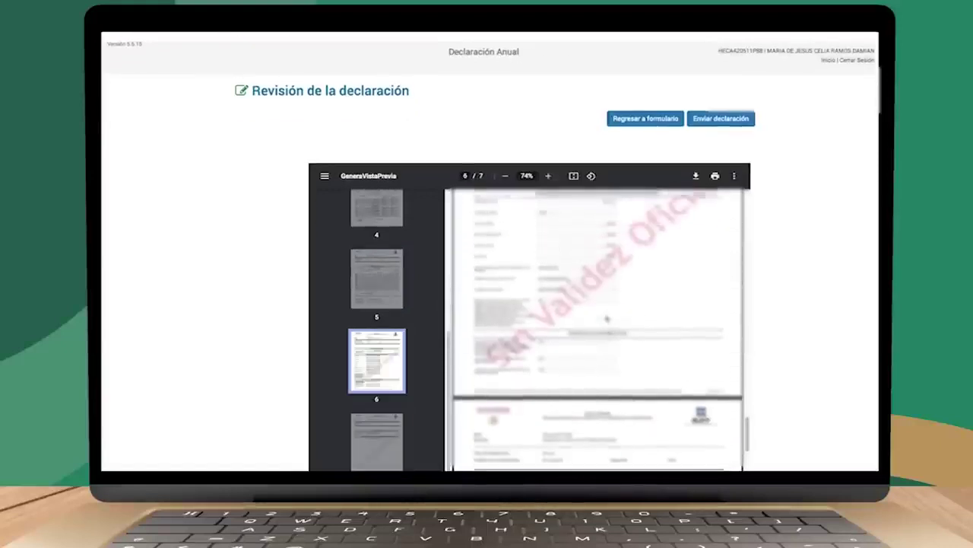